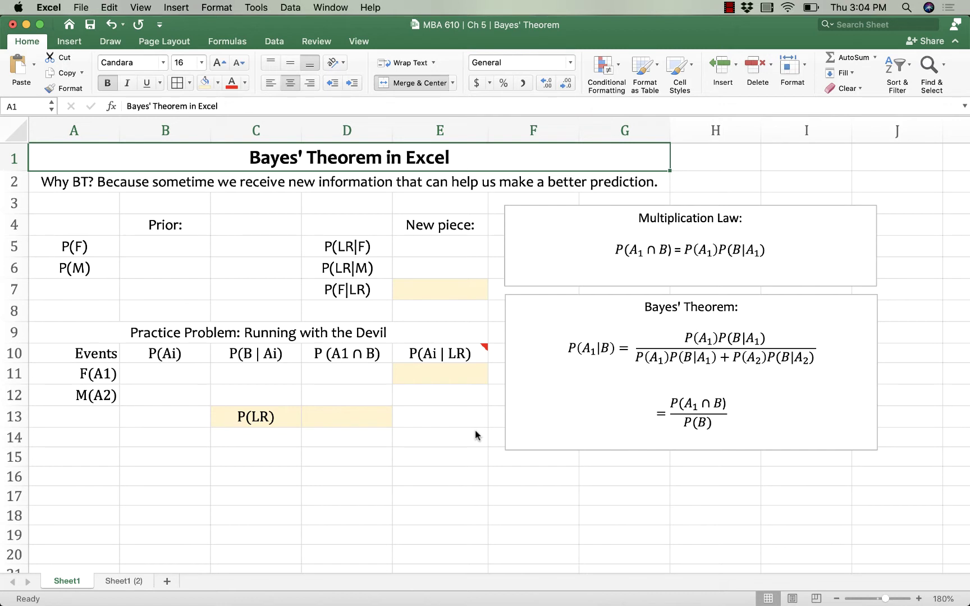
Enter the prior probabilities 0.4 for P(F) in B5 and 0.6 for P(M) in B6
scroll(443, 417, down, 1)
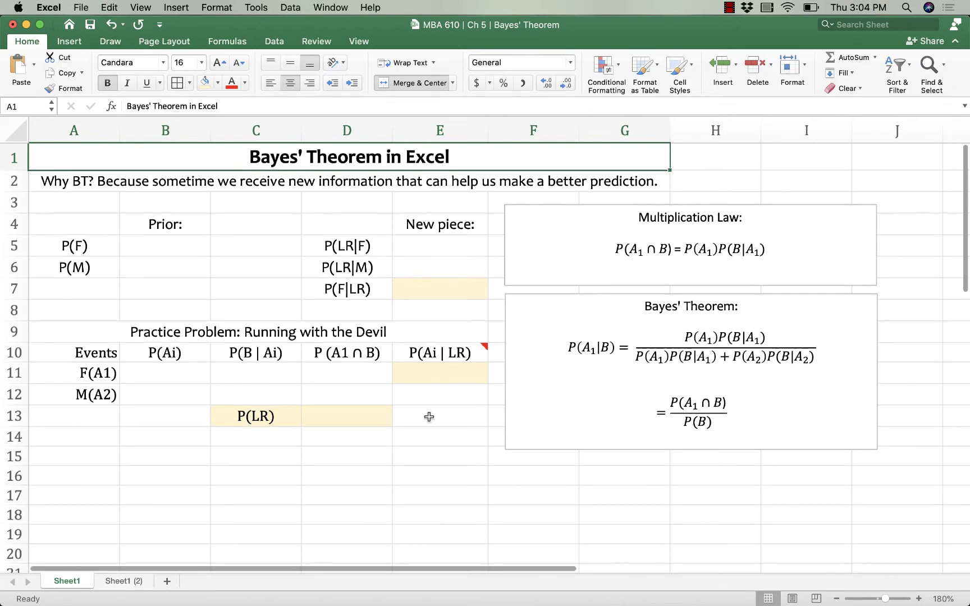
click(173, 258)
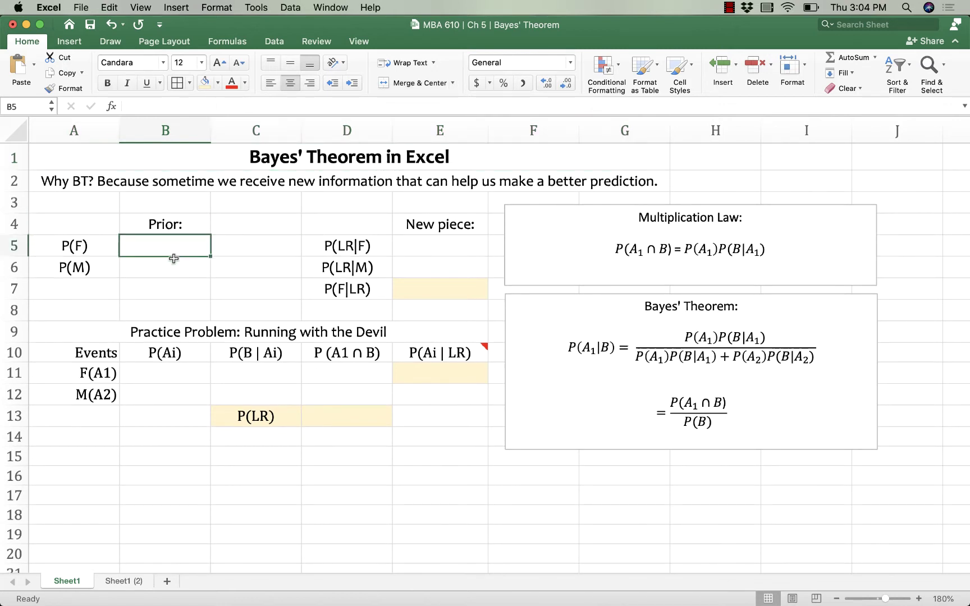
text(.4)
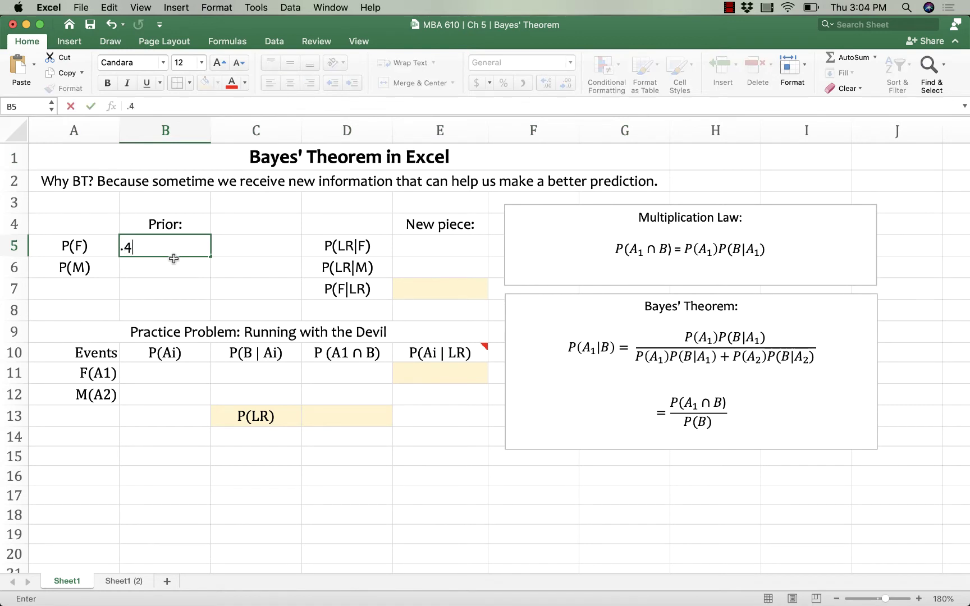
key(Return)
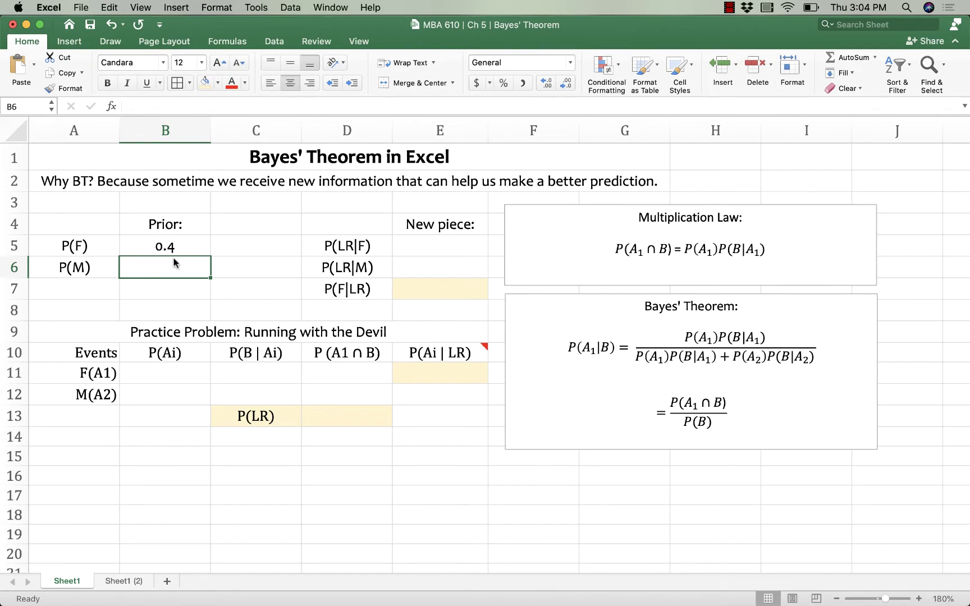
text(.6)
key(Return)
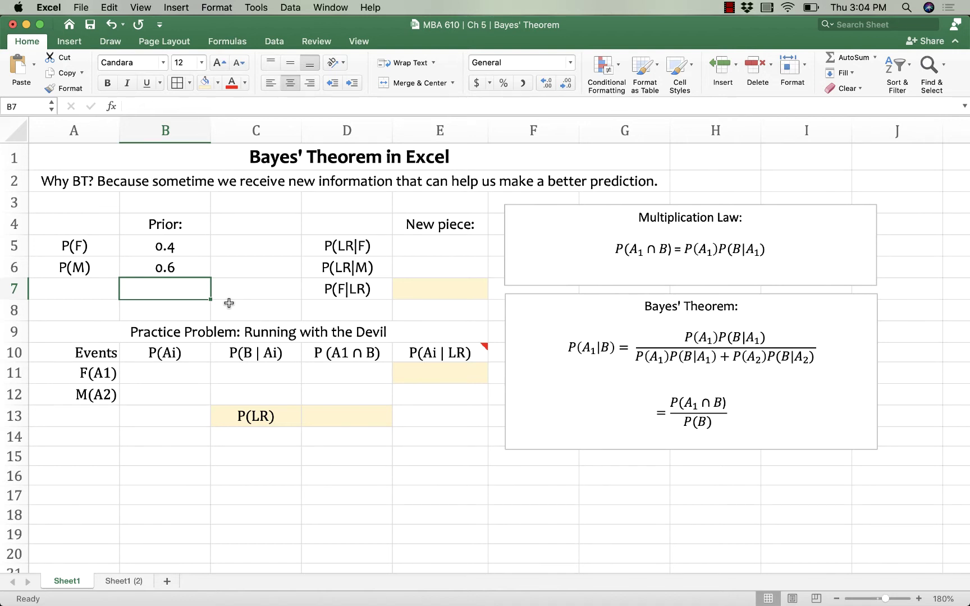
drag(191, 226, 192, 267)
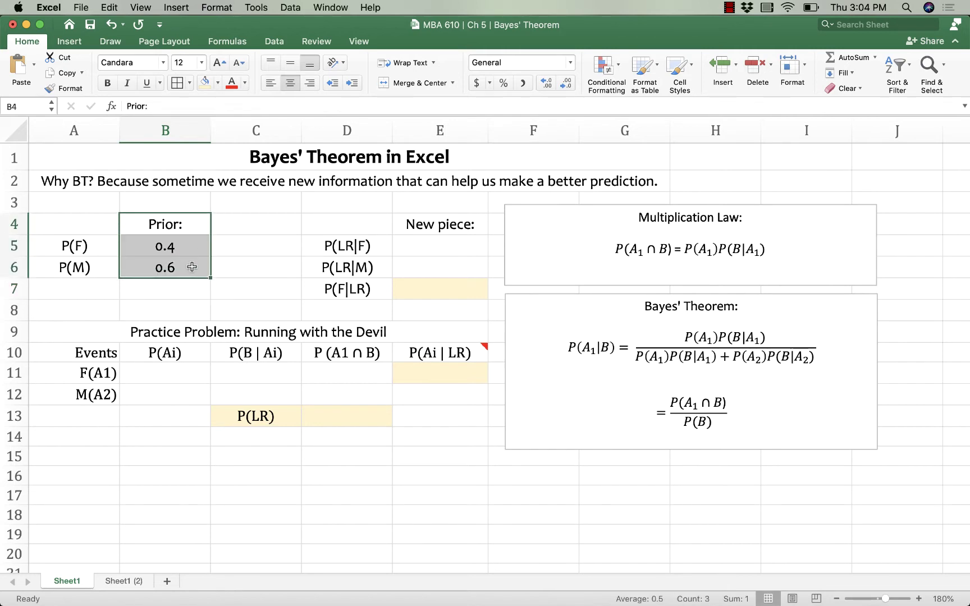
click(169, 293)
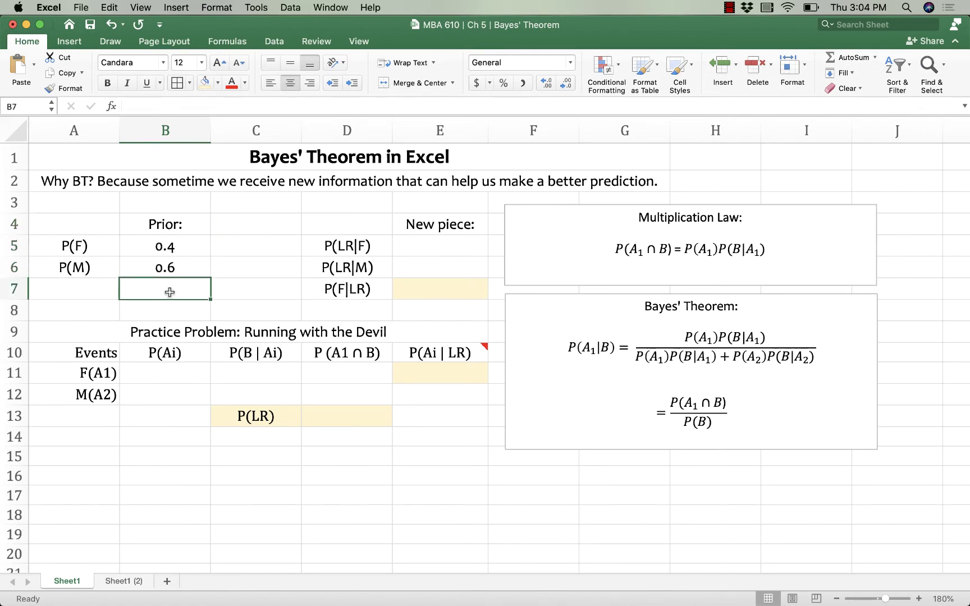
Enter the new-piece conditional probabilities 0.3 for P(LR|F) in E5 and 0.1 for P(LR|M) in E6
click(427, 226)
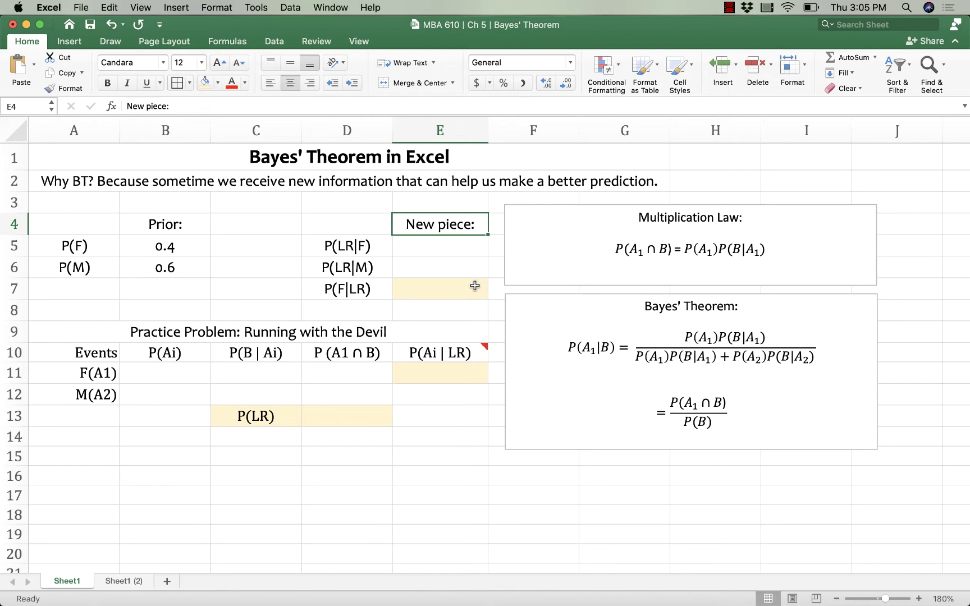
click(442, 246)
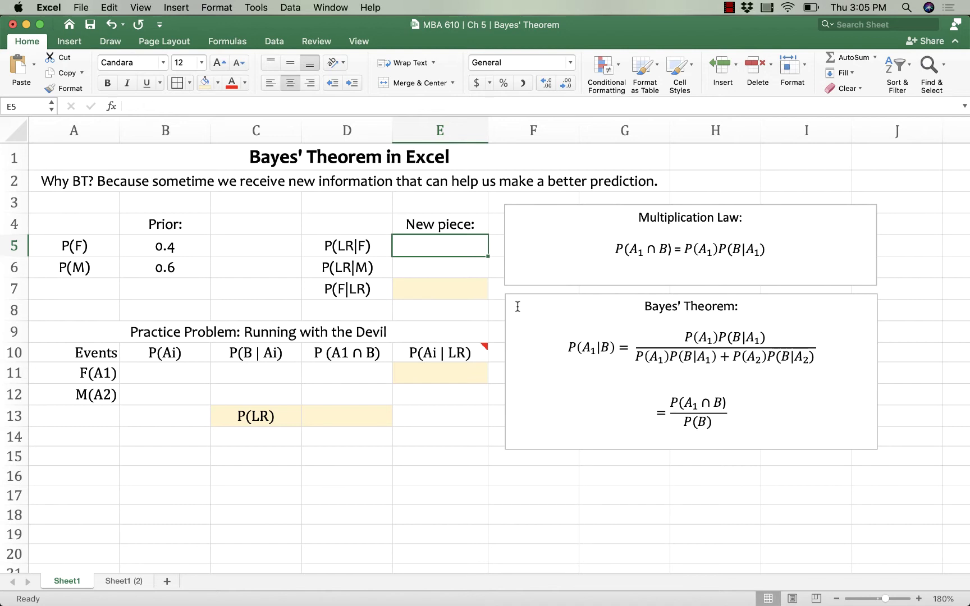
text(0.3)
key(Return)
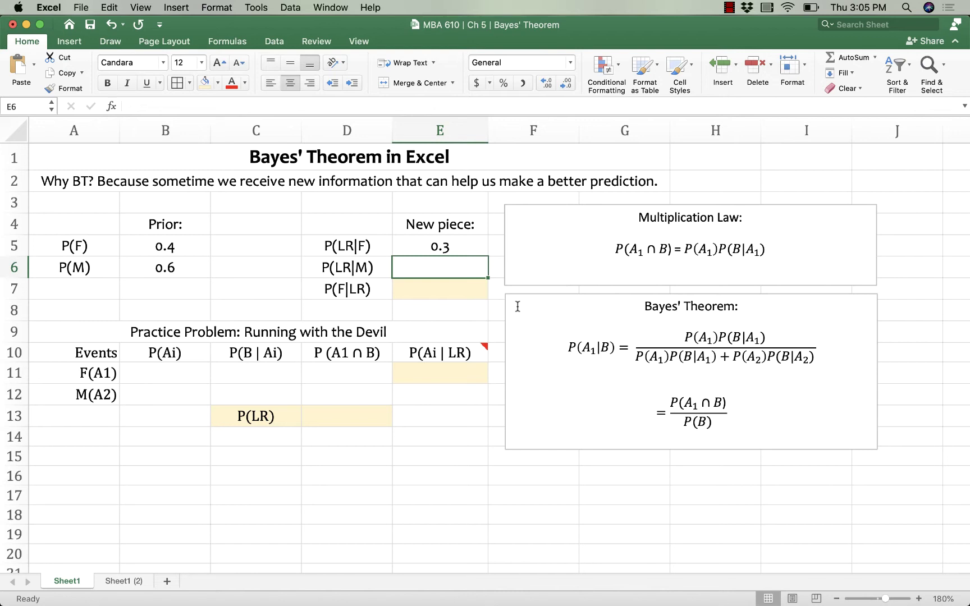
click(355, 242)
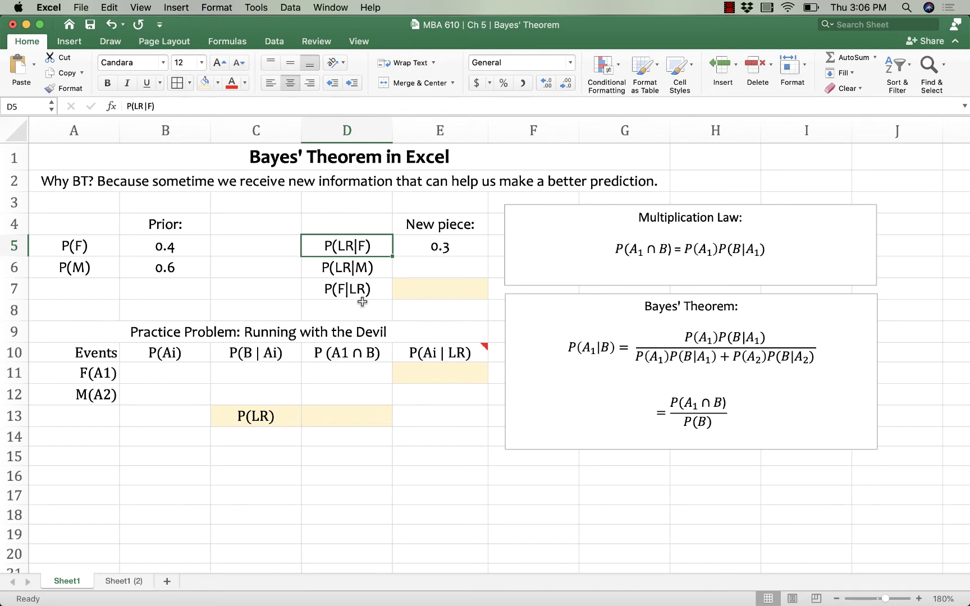
click(419, 270)
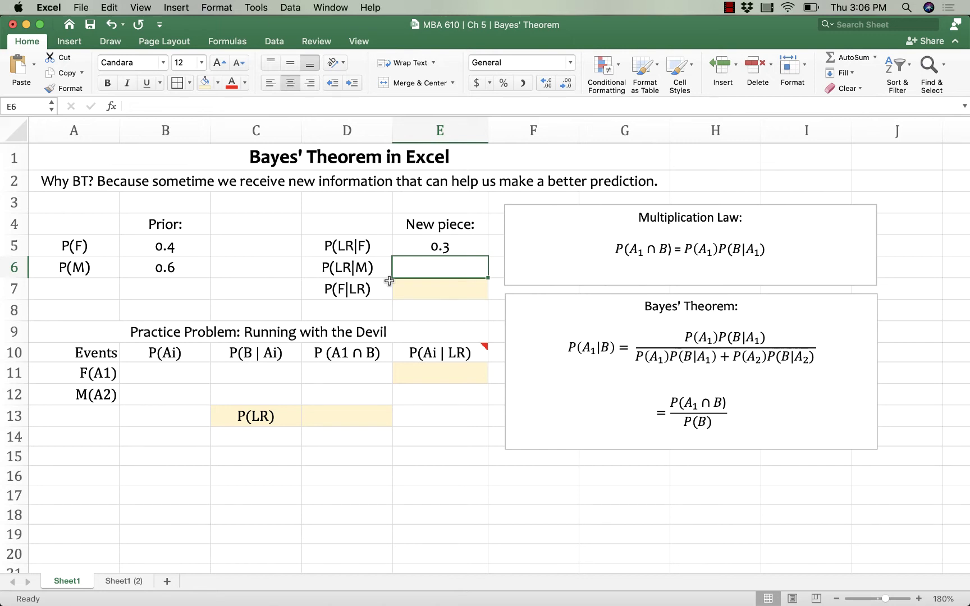
text(0.1)
key(Return)
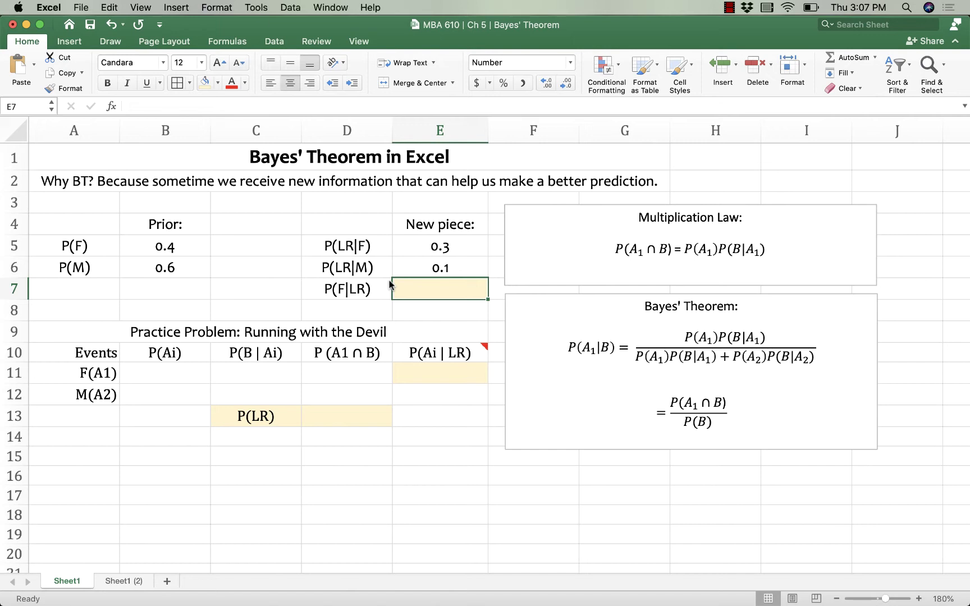
Examine the entered probabilities and their labels against the Multiplication Law and Bayes' Theorem formulas
click(163, 247)
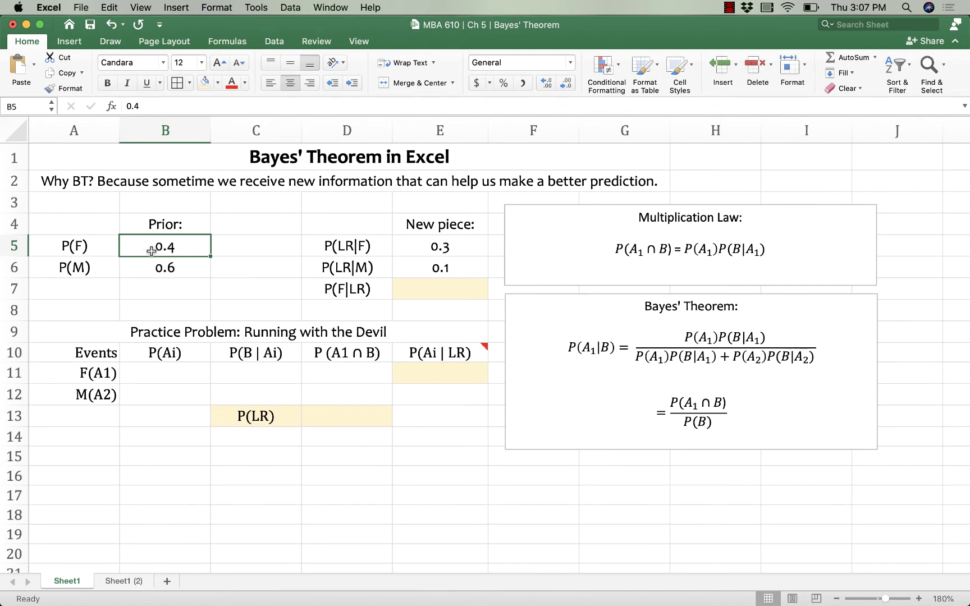
click(436, 247)
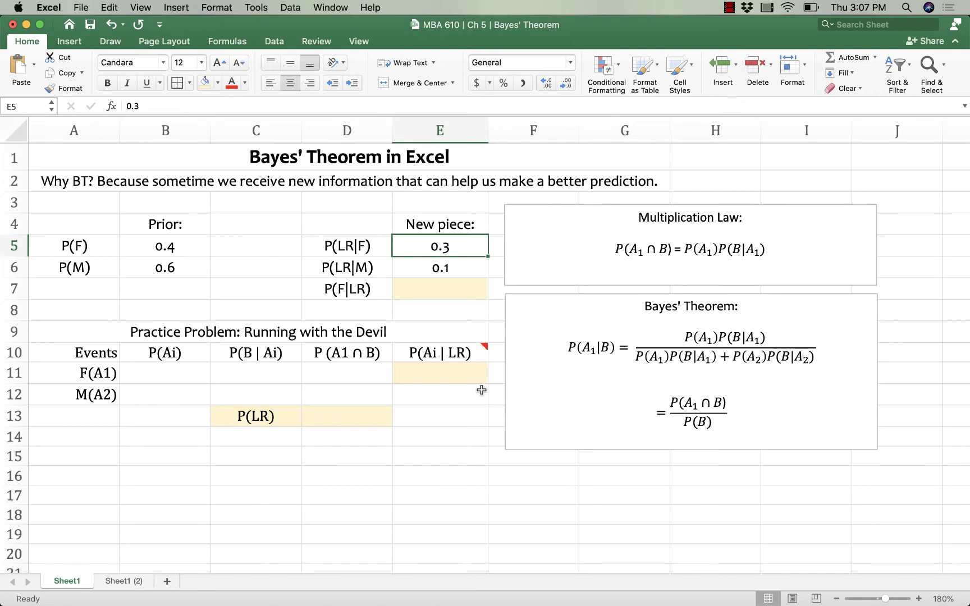
click(435, 292)
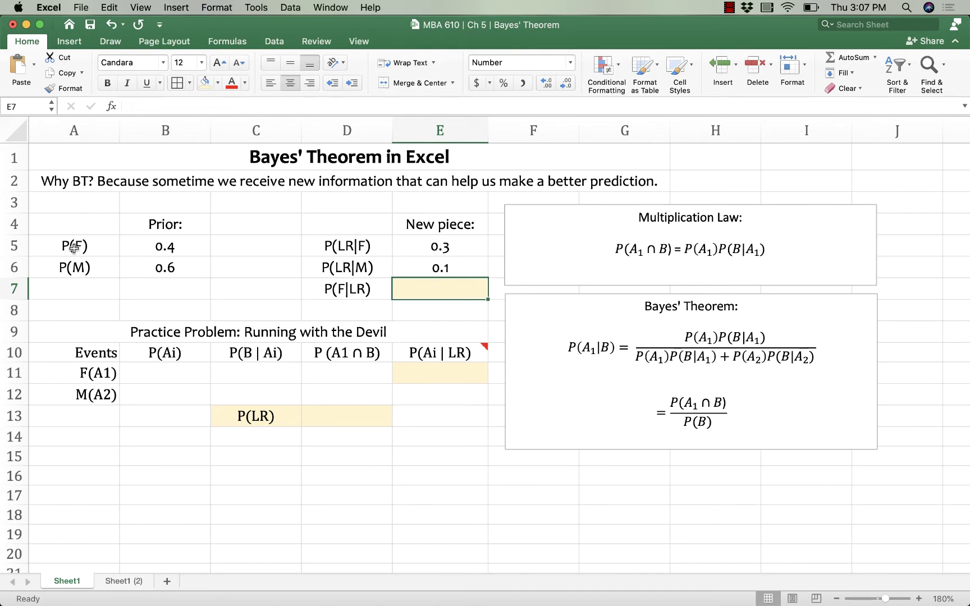
drag(74, 249, 74, 262)
drag(323, 238, 327, 280)
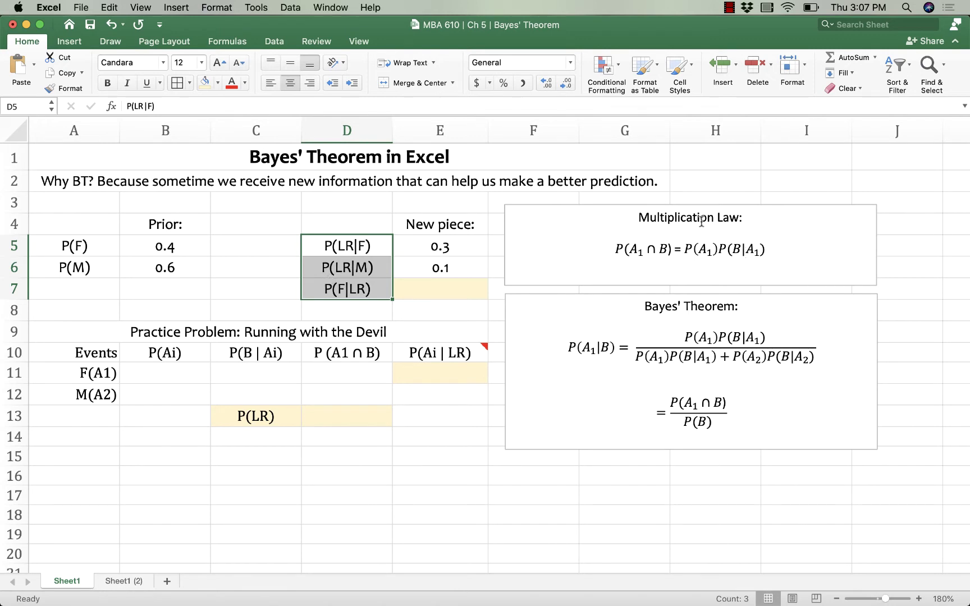
drag(639, 217, 740, 221)
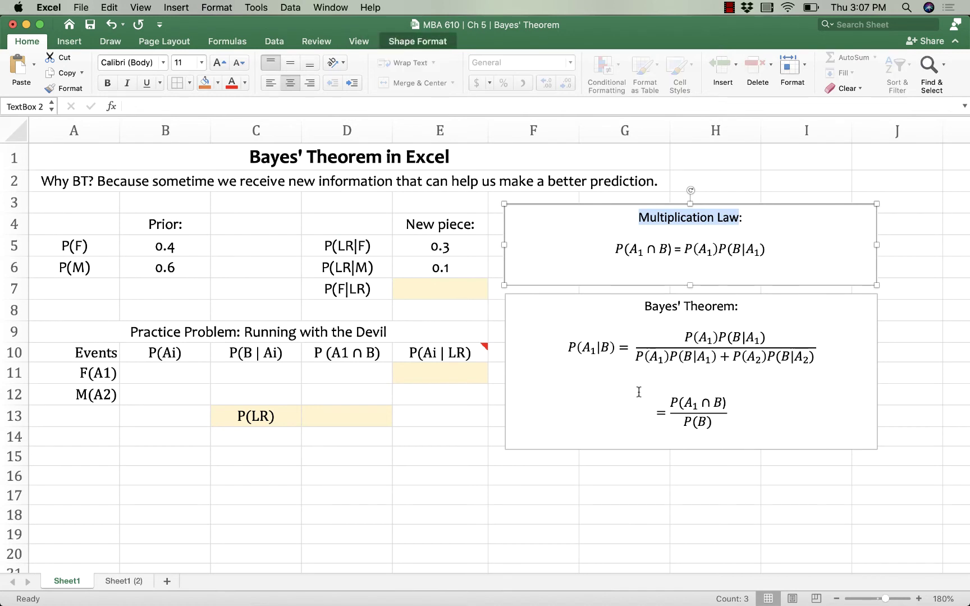
click(643, 306)
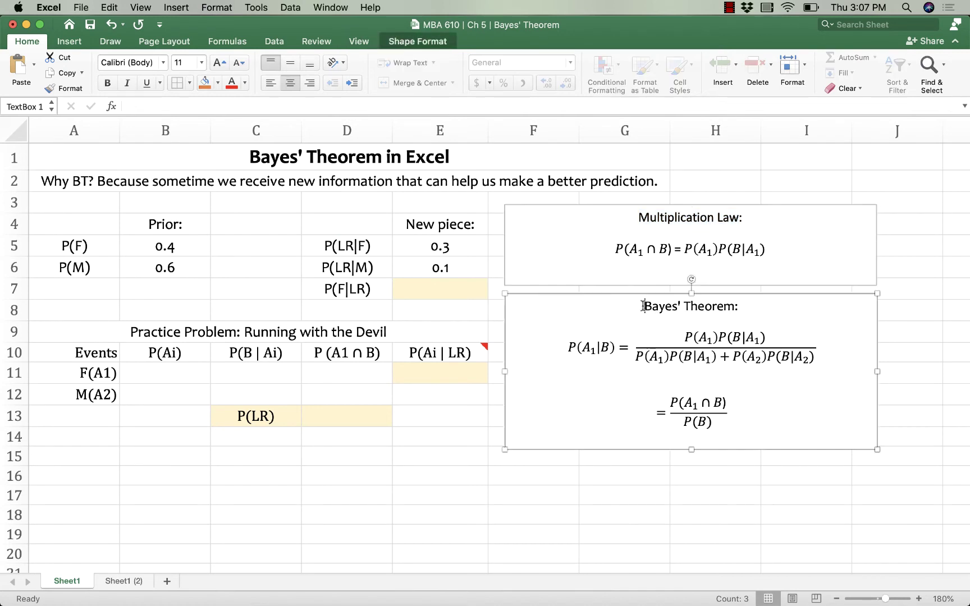
drag(644, 306, 733, 307)
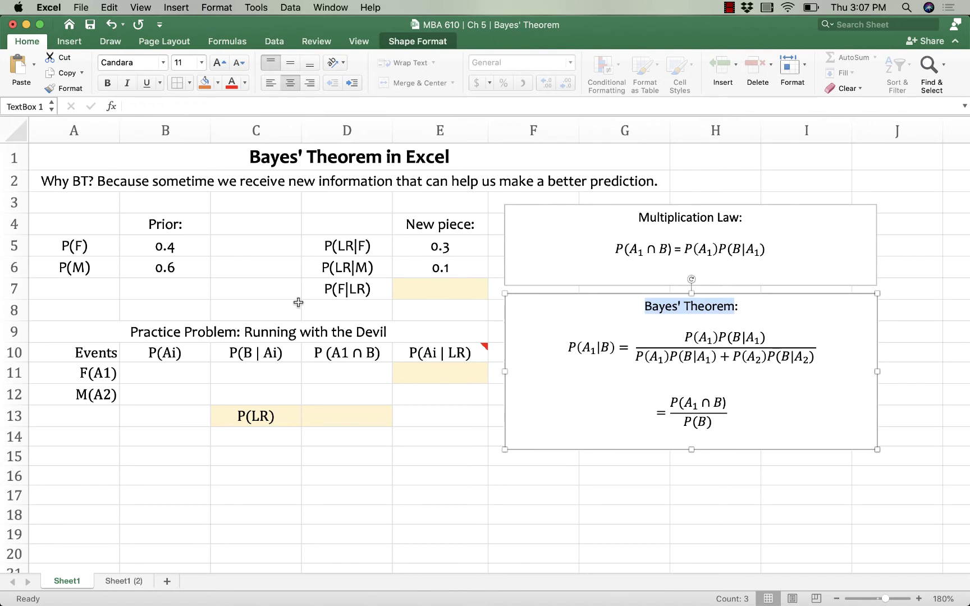
drag(84, 246, 85, 261)
drag(329, 249, 335, 288)
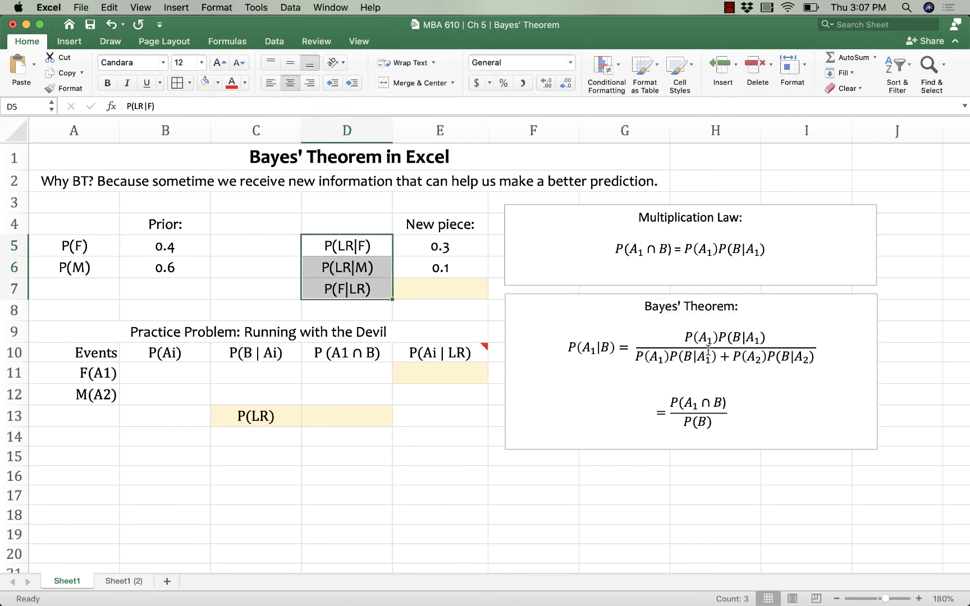
click(773, 352)
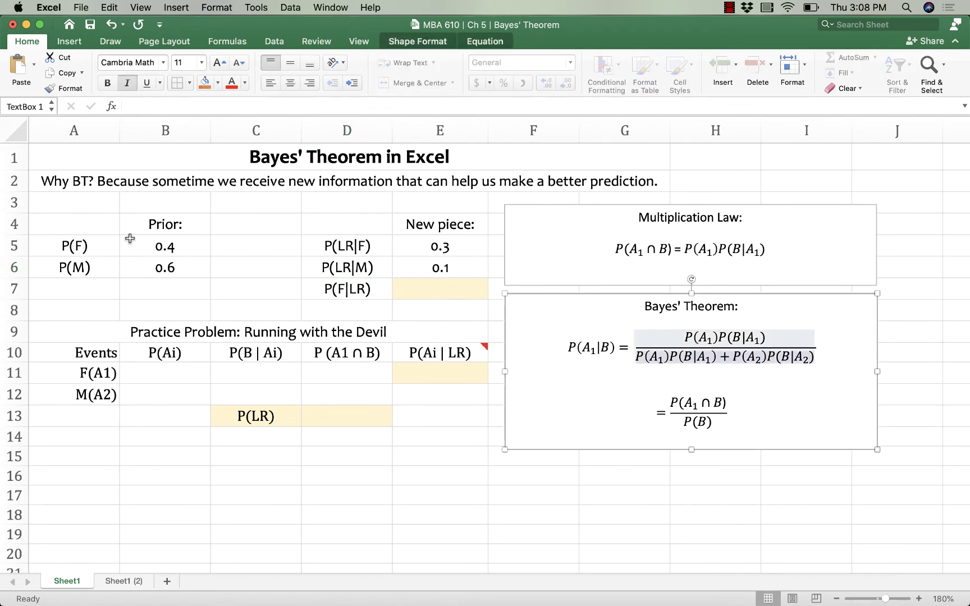
Compare the prior events P(F) and P(M) with the F(A1) and M(A2) rows of the practice problem table
click(90, 245)
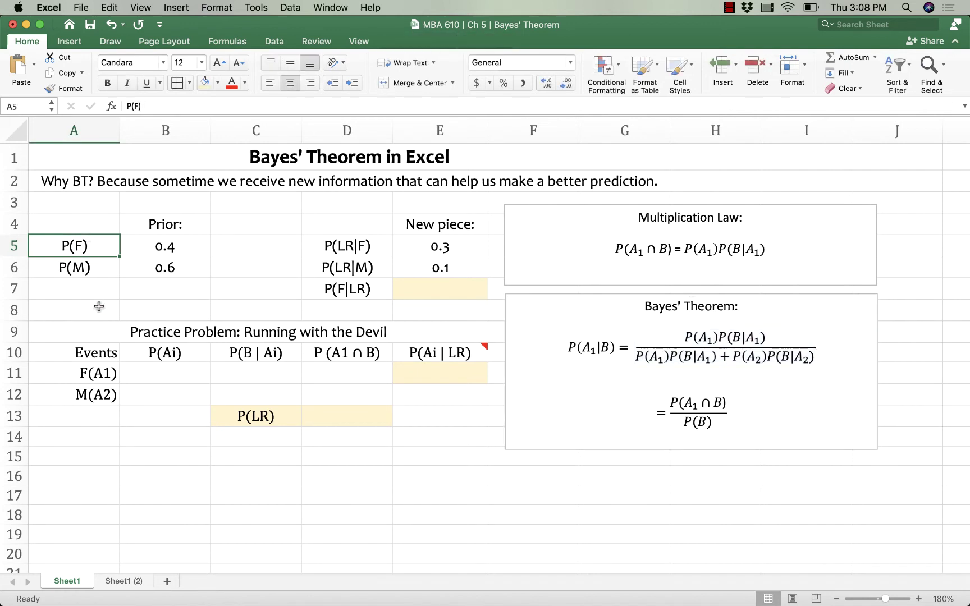
click(85, 272)
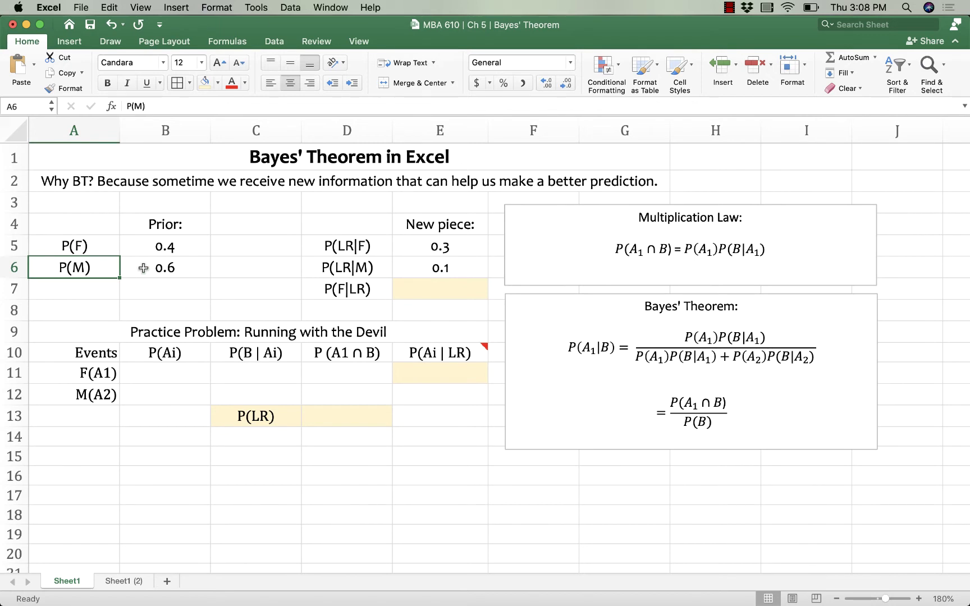
click(104, 245)
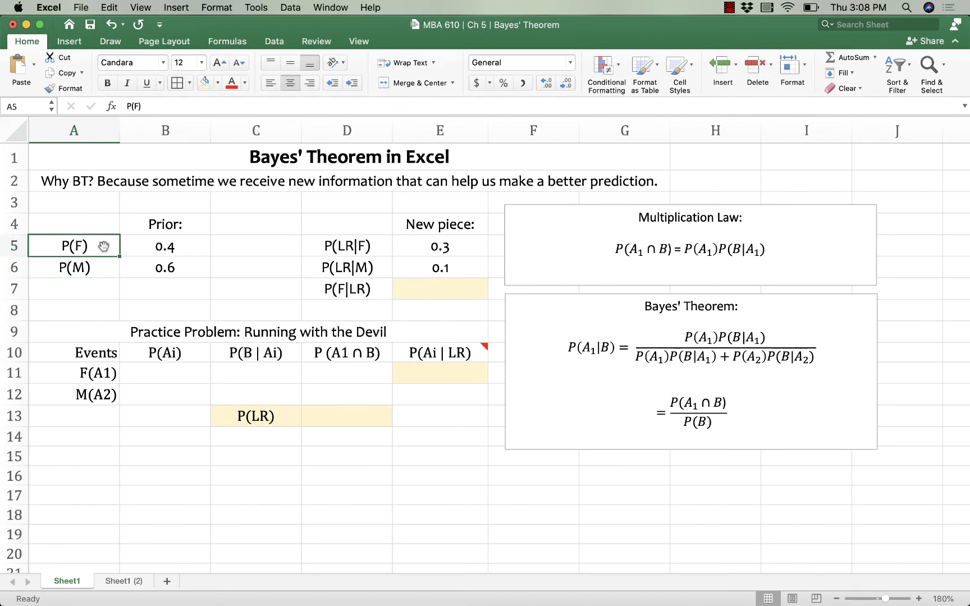
click(103, 264)
click(99, 247)
click(90, 268)
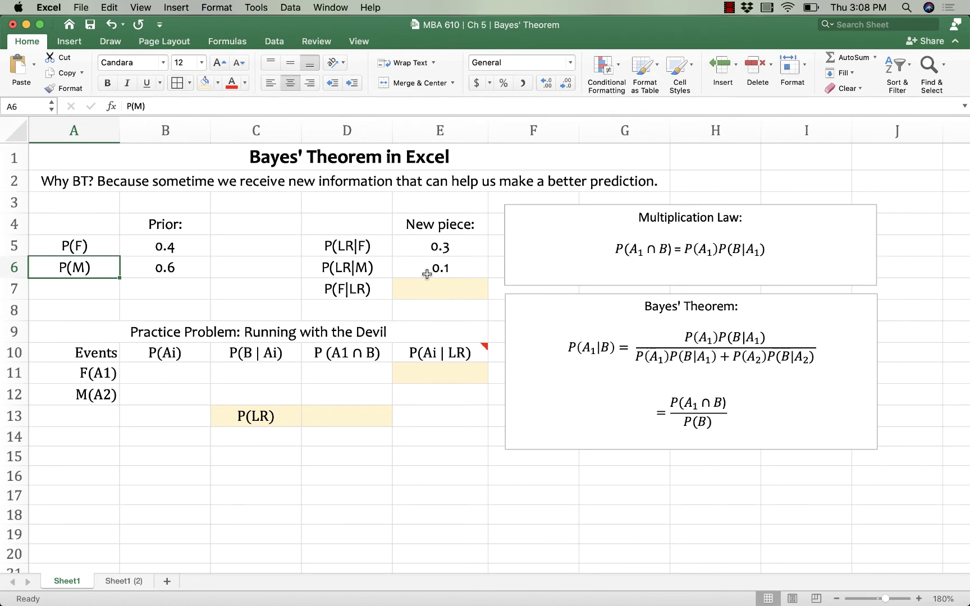
click(77, 241)
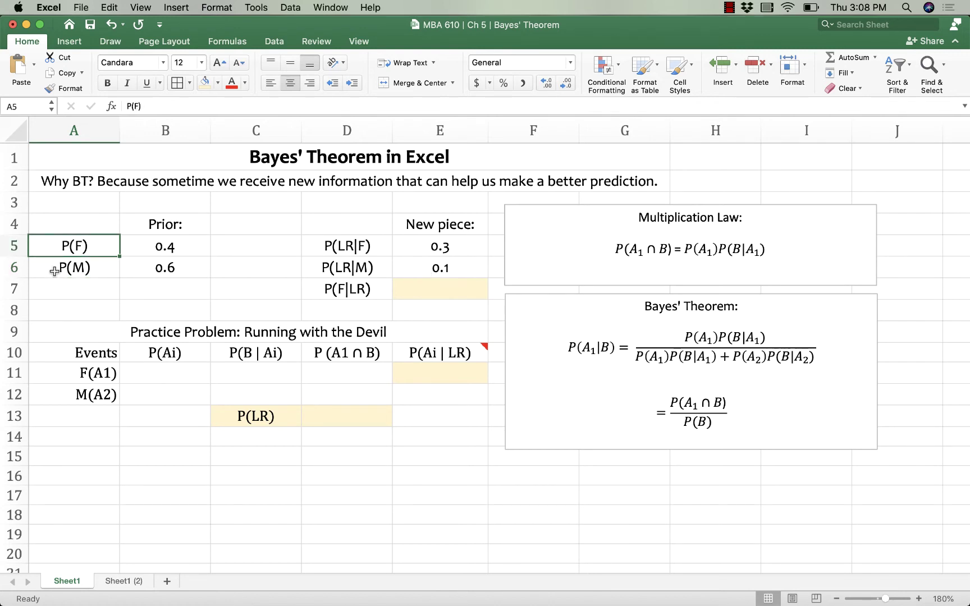
click(78, 275)
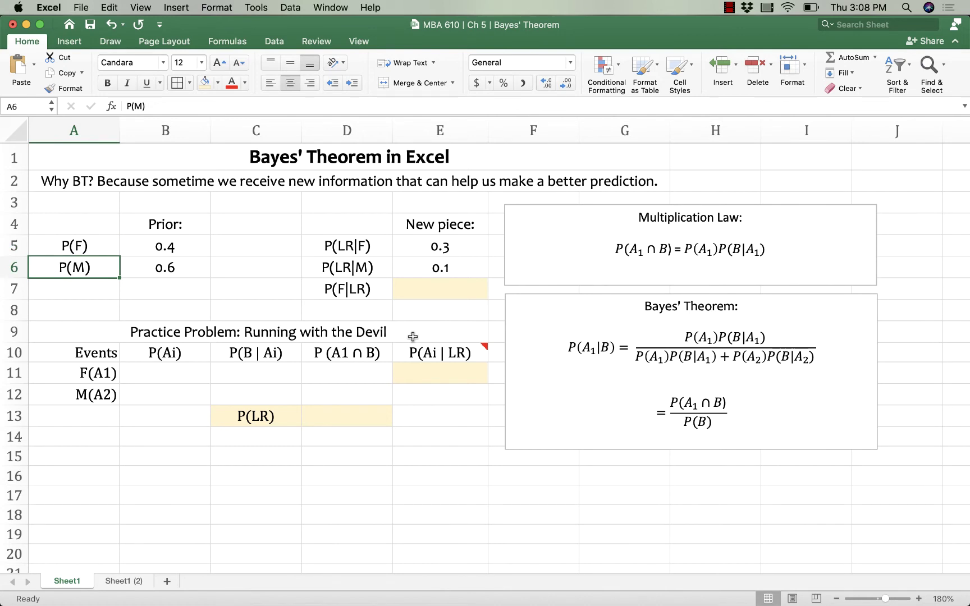
click(56, 245)
click(71, 270)
click(97, 374)
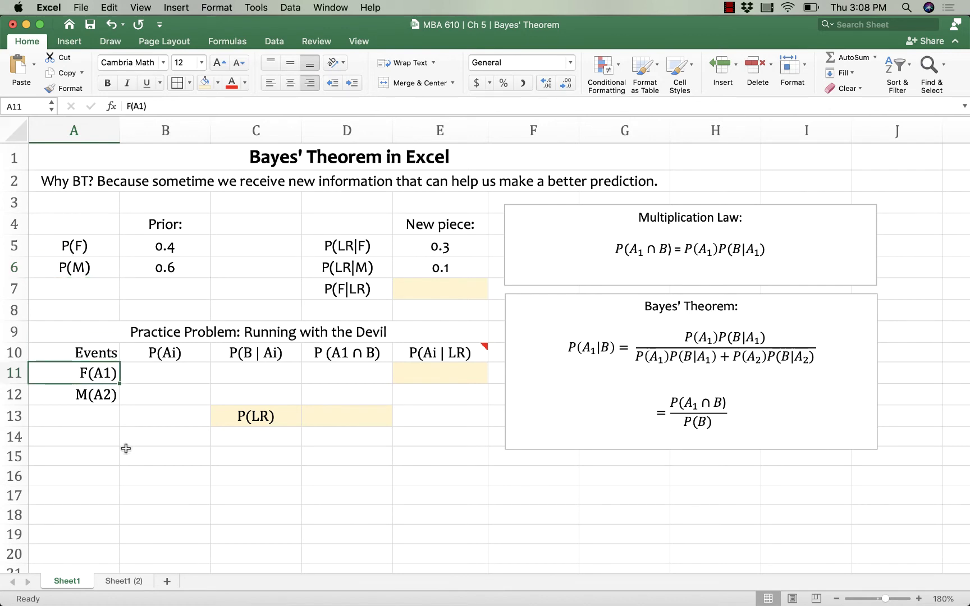
click(97, 395)
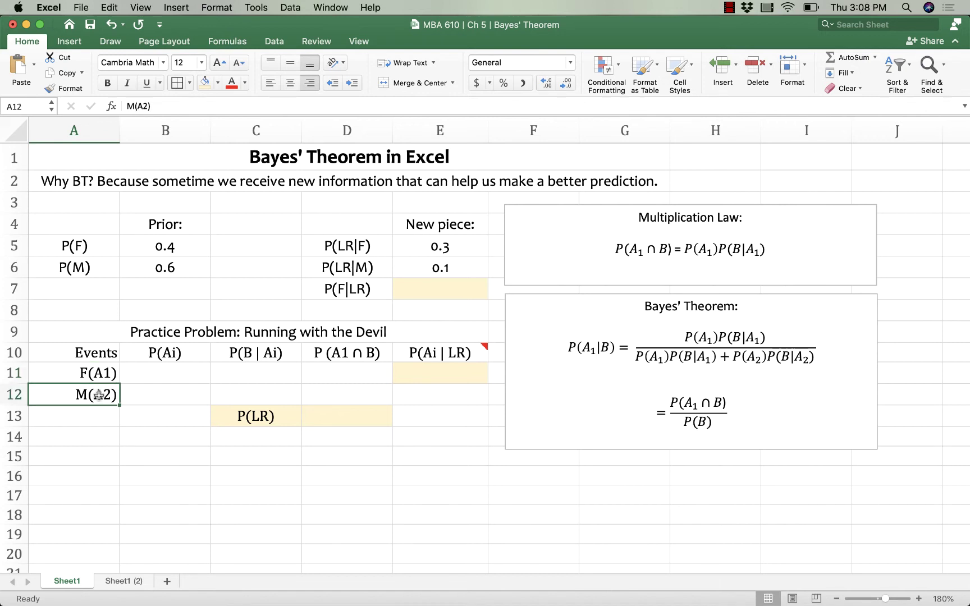
Link the P(Ai) cell for F(A1) to the prior in B5 and fill the formula down to the M(A2) row
click(156, 352)
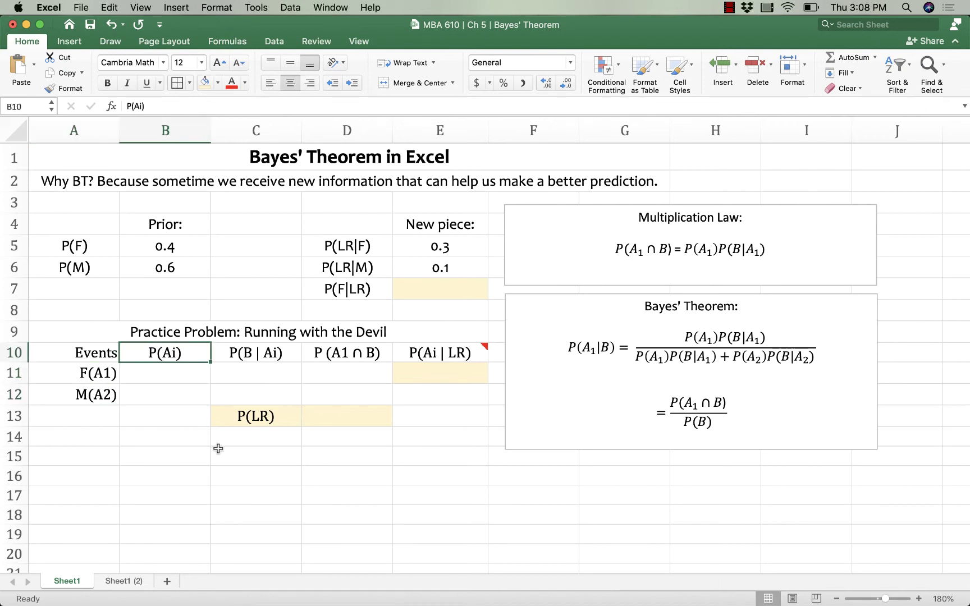
click(170, 372)
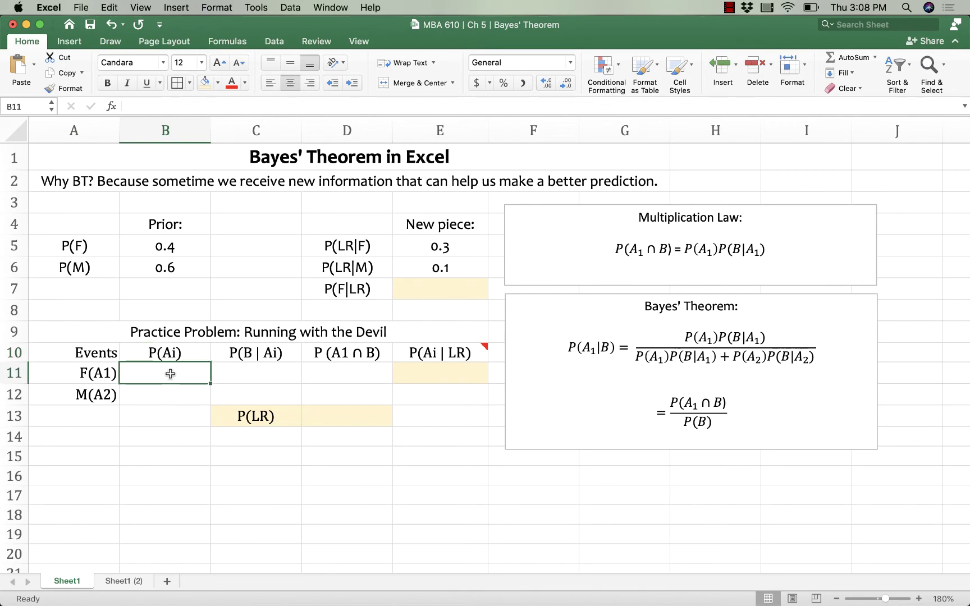
text(=)
click(172, 242)
key(Return)
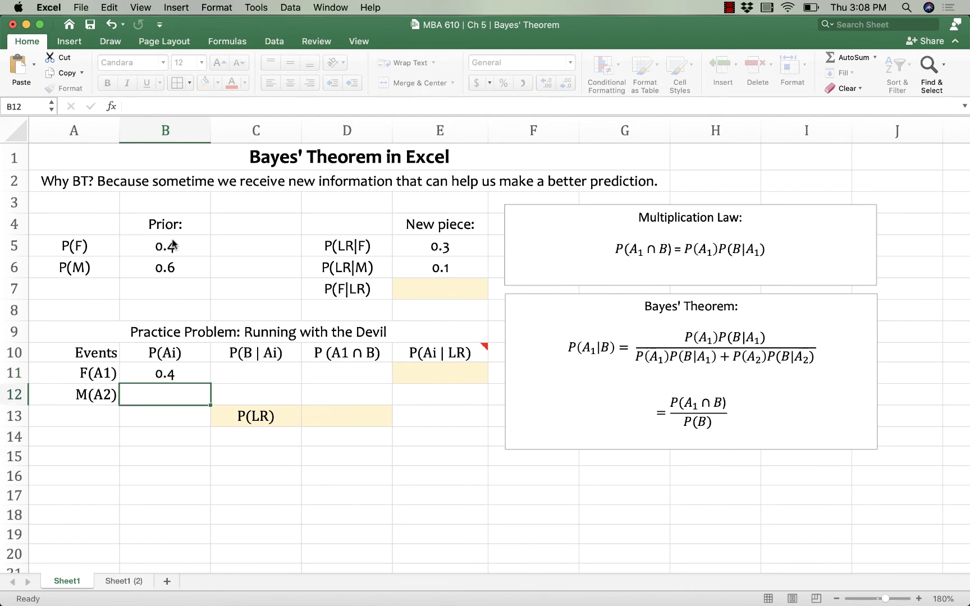
click(195, 373)
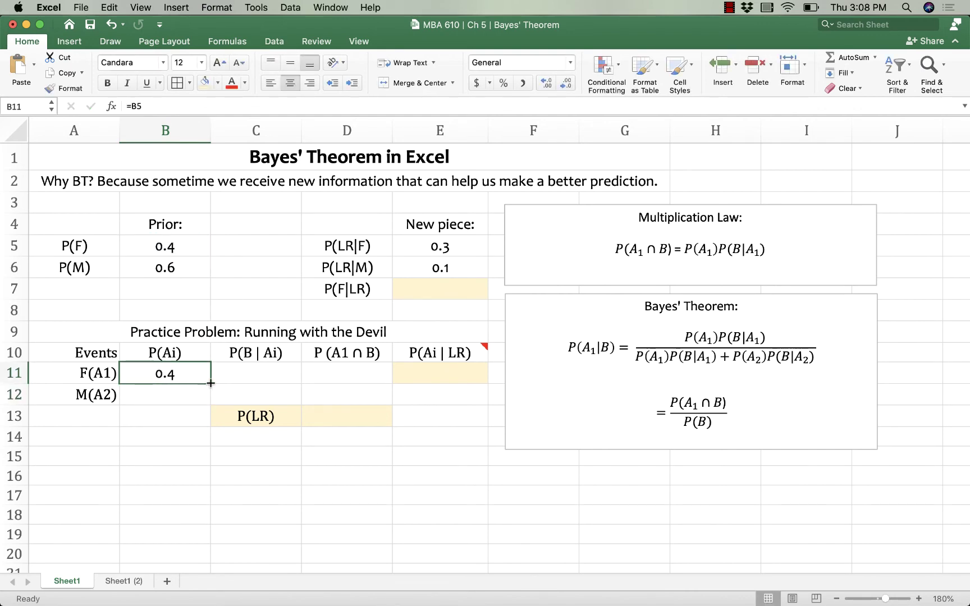
drag(208, 384, 172, 413)
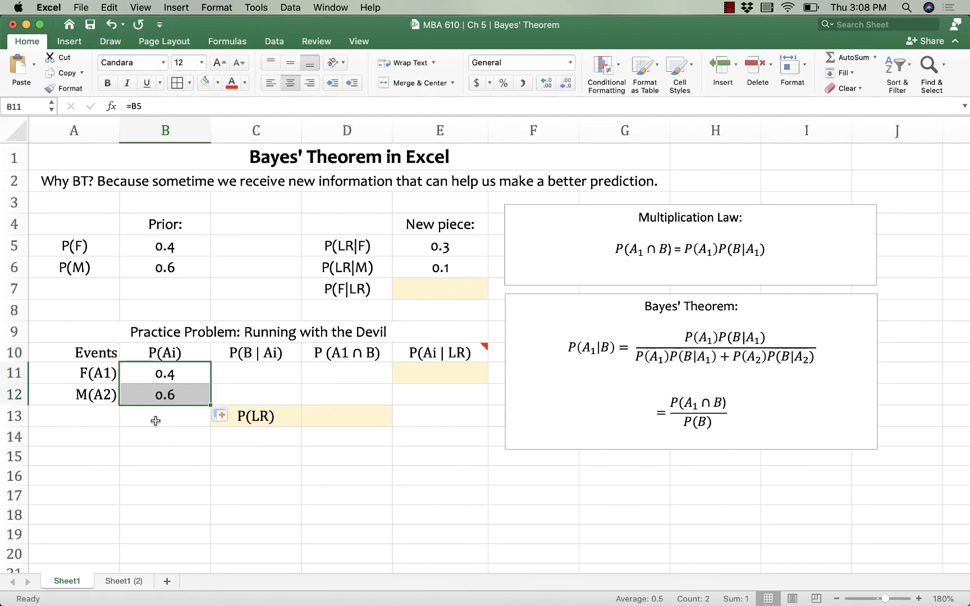
scroll(83, 424, up, 5)
scroll(83, 426, down, 3)
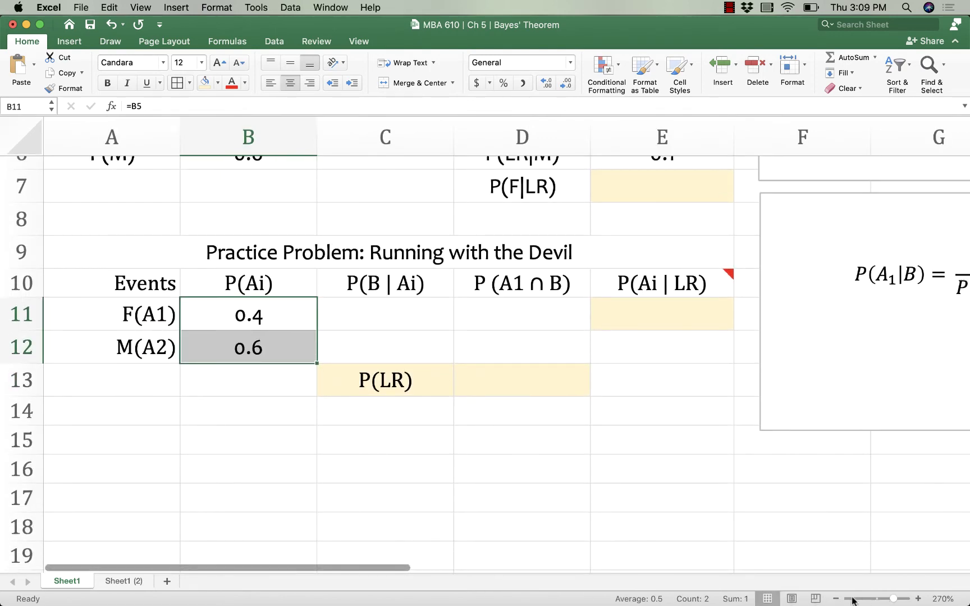
click(835, 599)
click(835, 599)
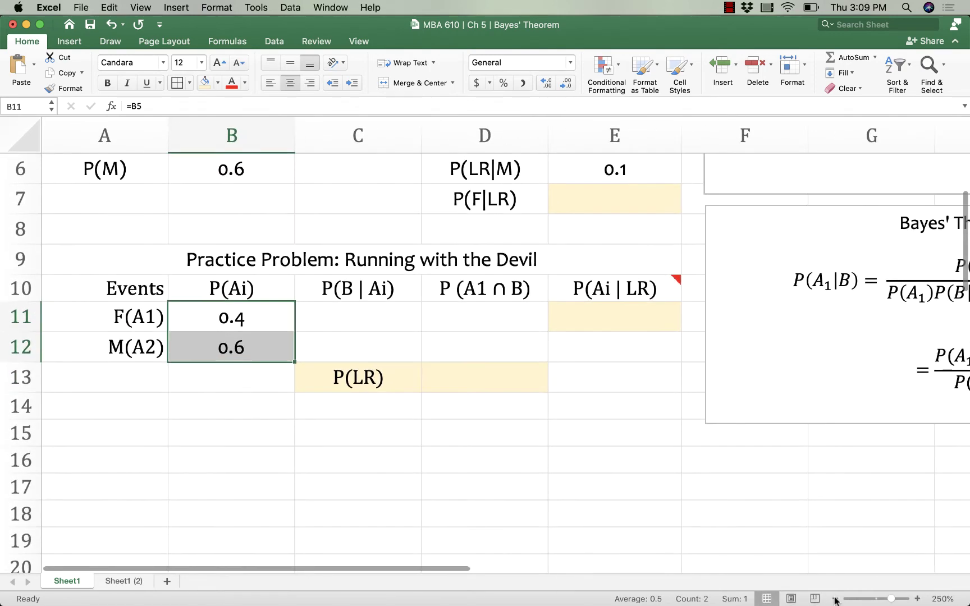
click(835, 598)
click(835, 599)
click(835, 599)
click(835, 599)
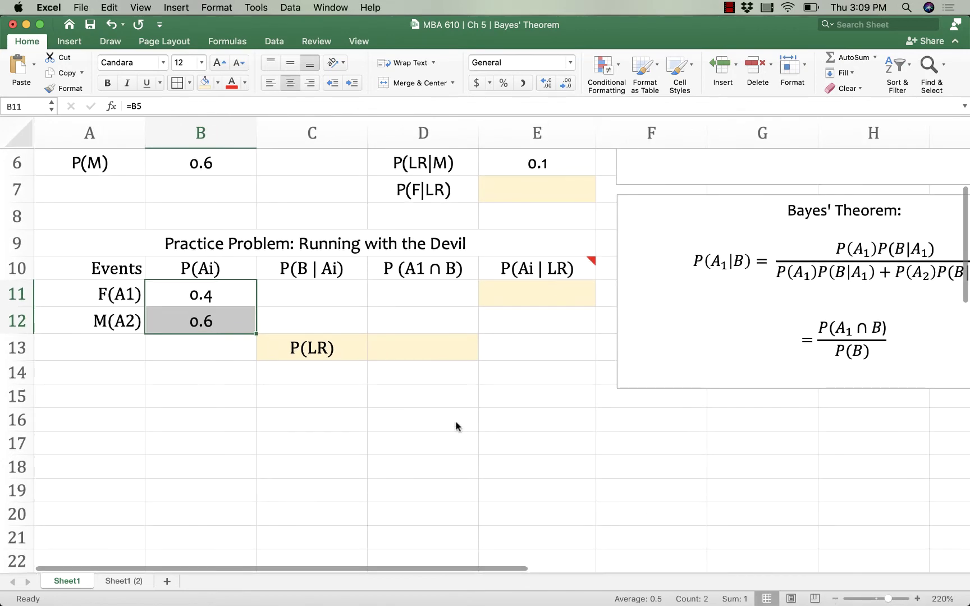
click(835, 598)
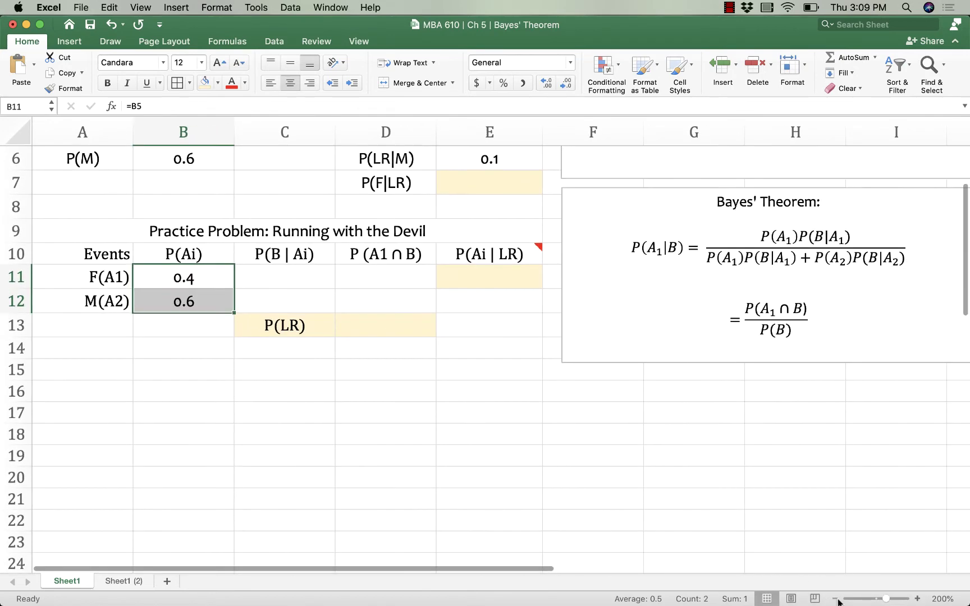
click(835, 599)
scroll(496, 444, up, 5)
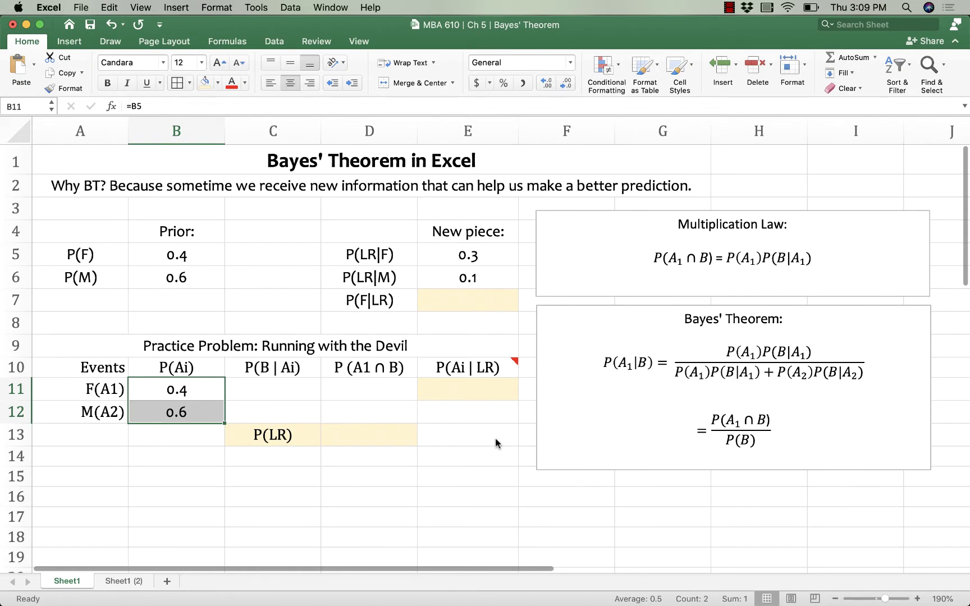
click(333, 492)
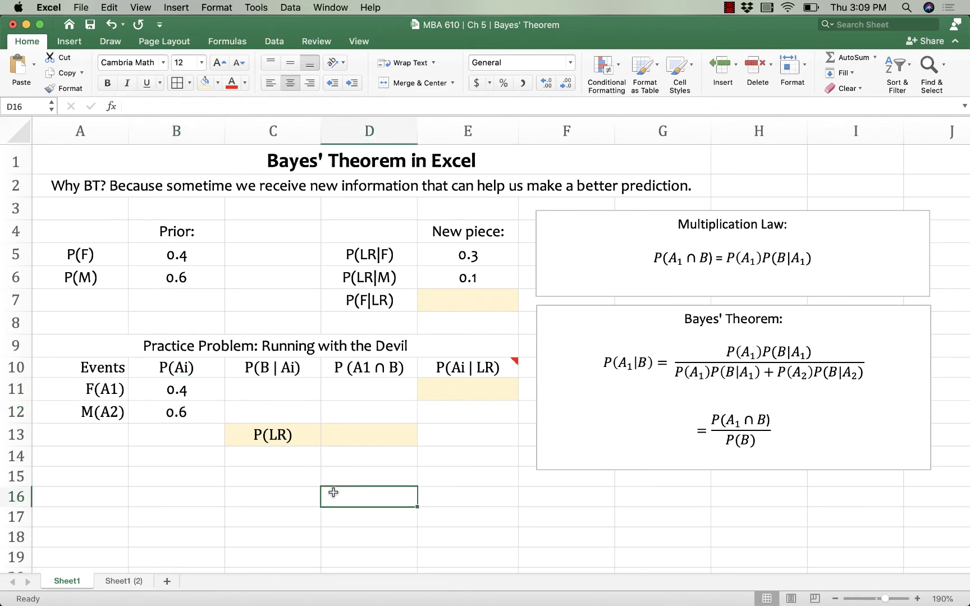
Link the P(B | Ai) cell for F(A1) to P(LR|F) in E5 and fill the formula down to the M(A2) row
click(268, 366)
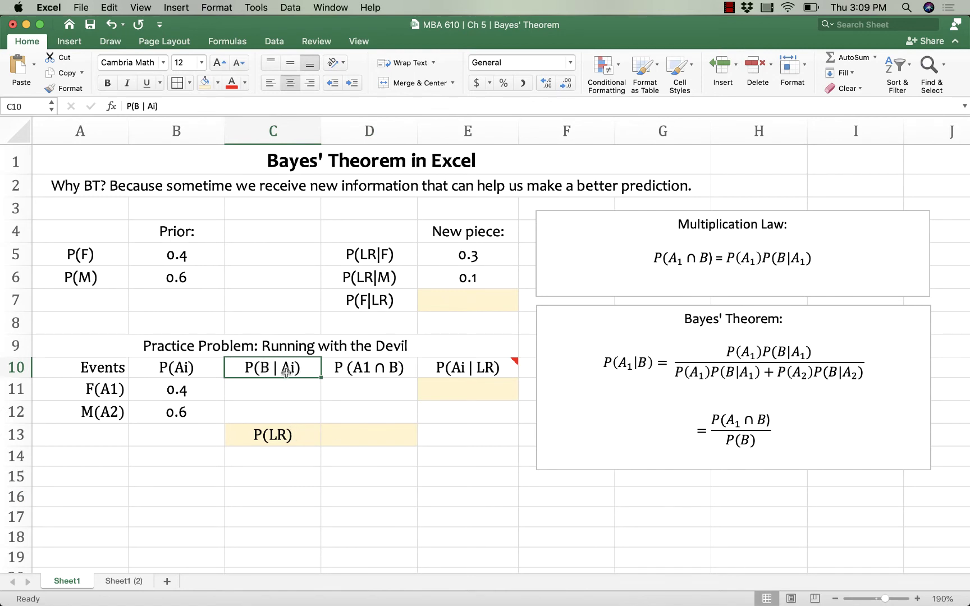
click(266, 395)
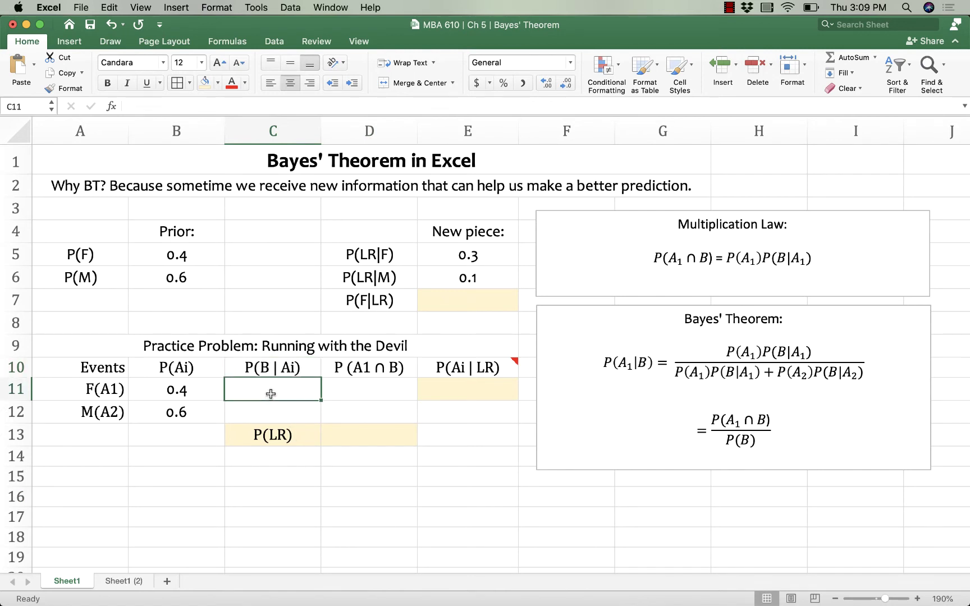
text(=)
click(454, 259)
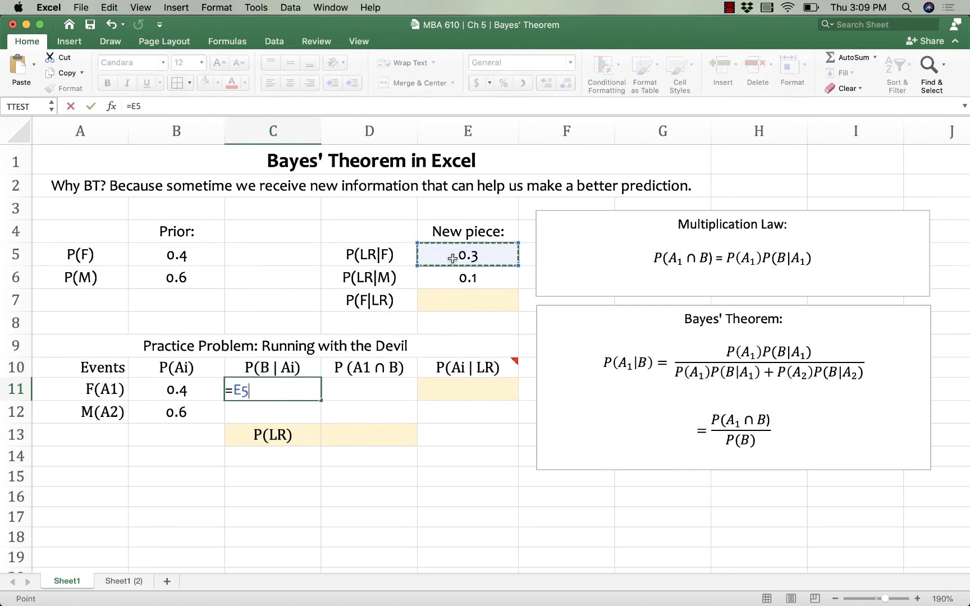
key(Return)
click(257, 392)
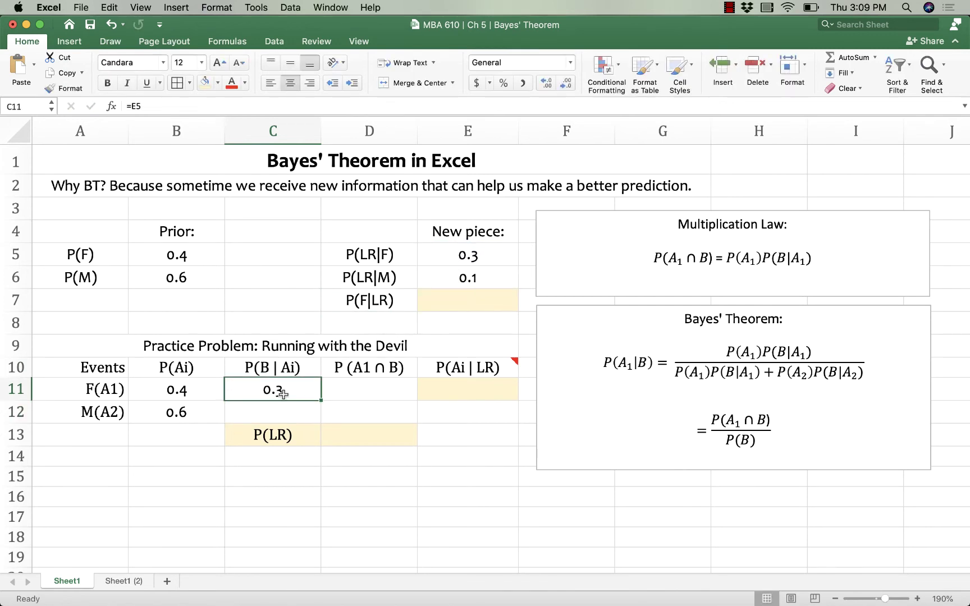
drag(313, 400, 321, 421)
click(338, 517)
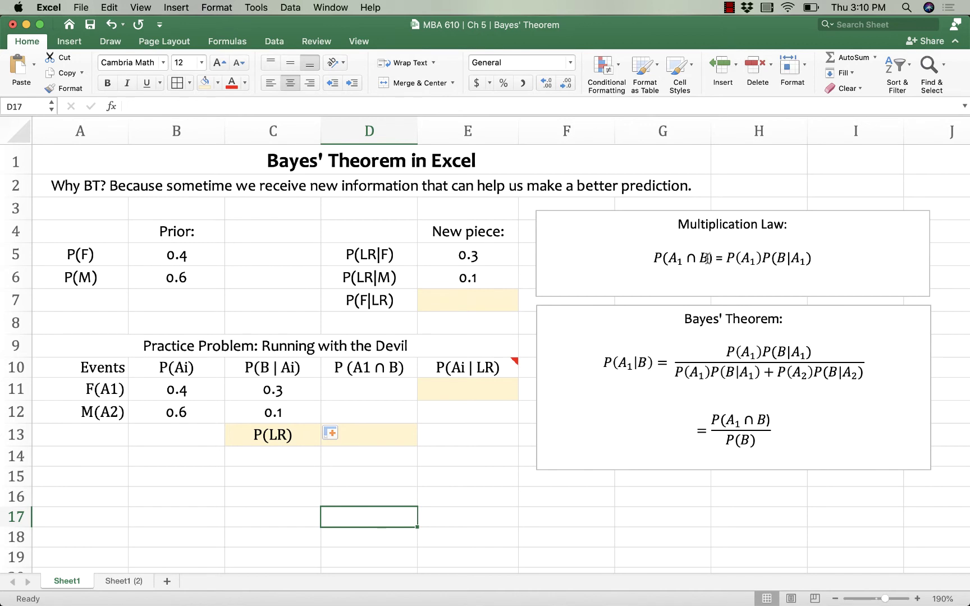
Calculate the joint probability P(A1 ∩ B) for F(A1) in D11 with the formula =B11*C11
click(396, 388)
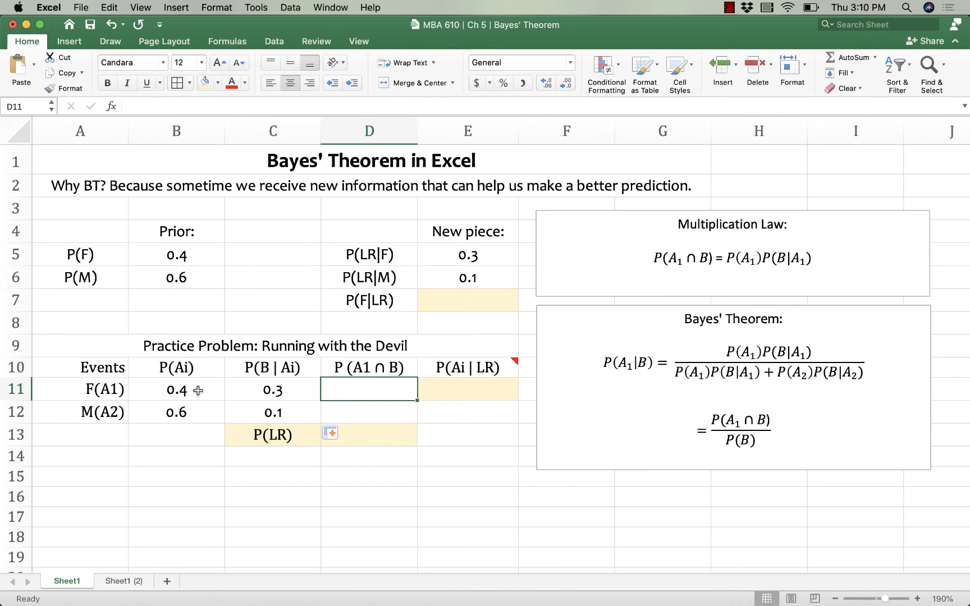
click(167, 390)
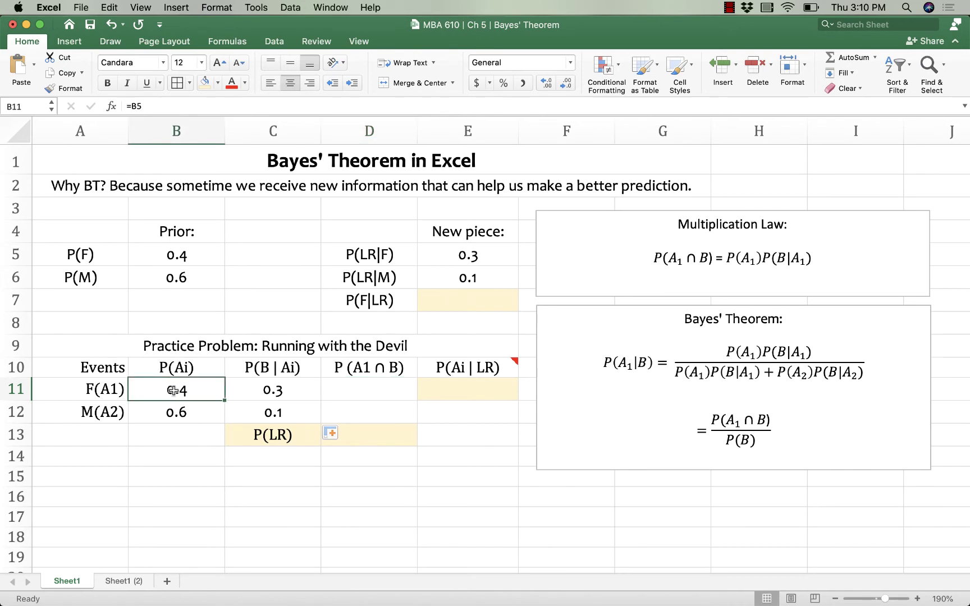
click(286, 394)
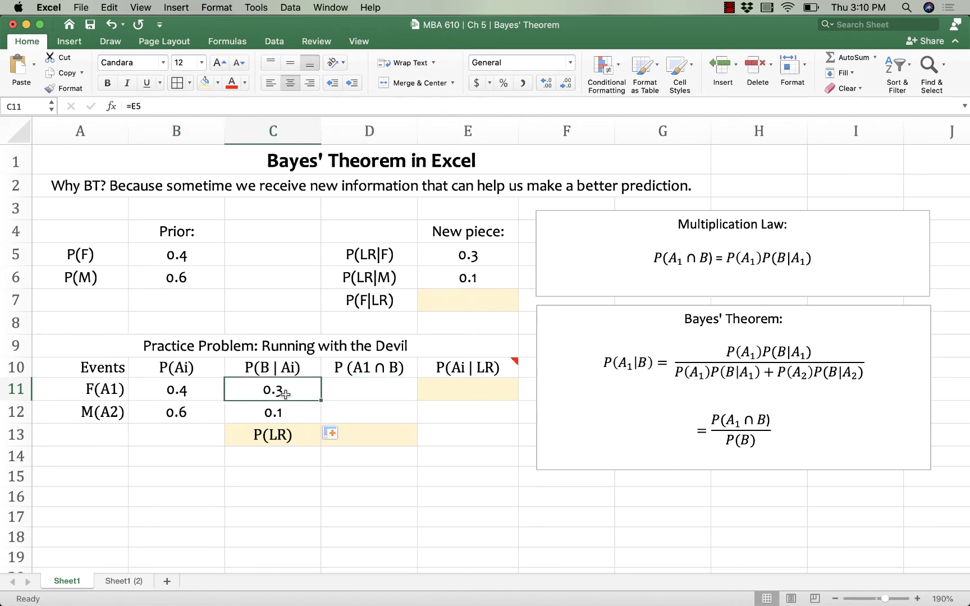
click(361, 388)
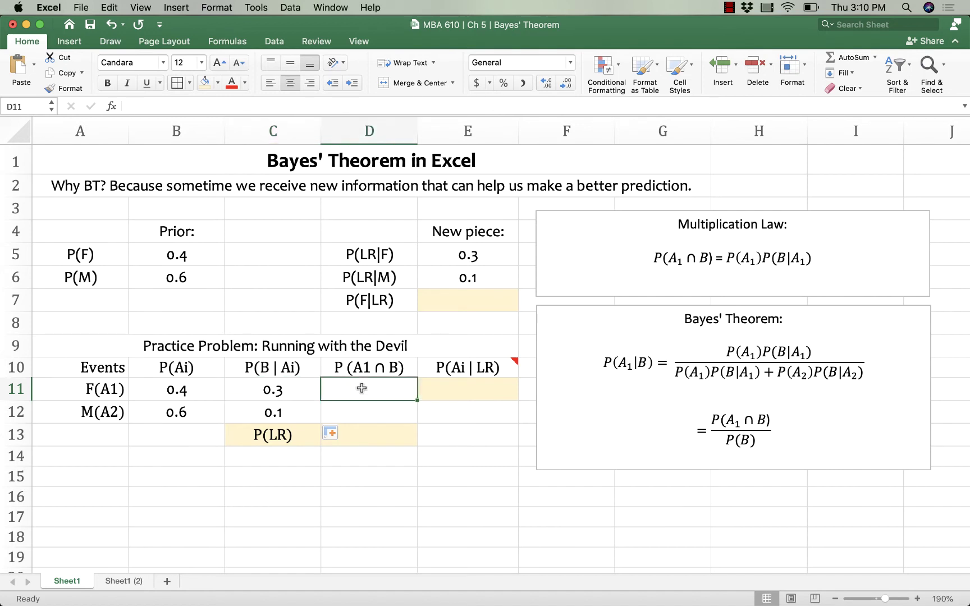
text(=)
click(176, 389)
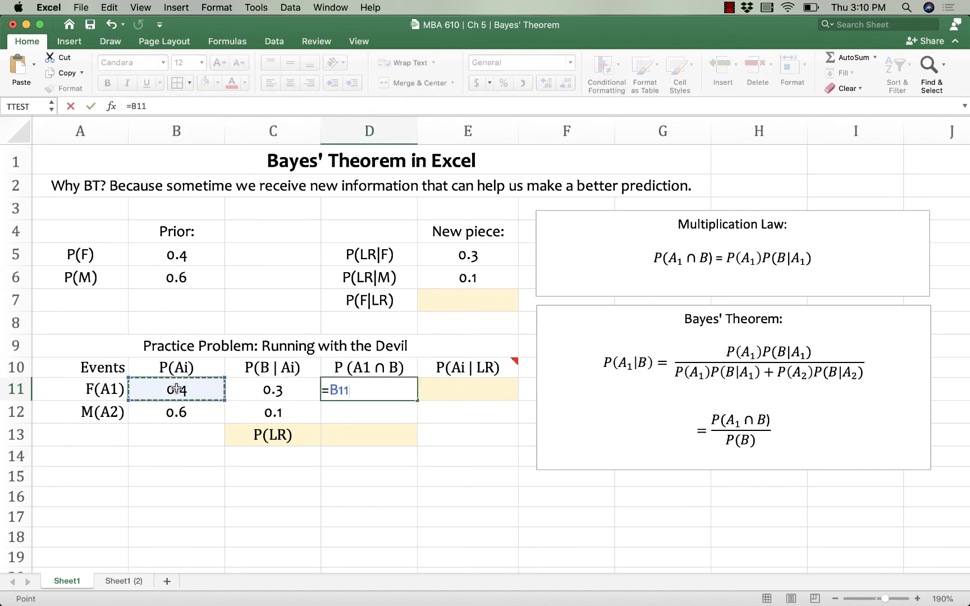
text(*)
click(240, 389)
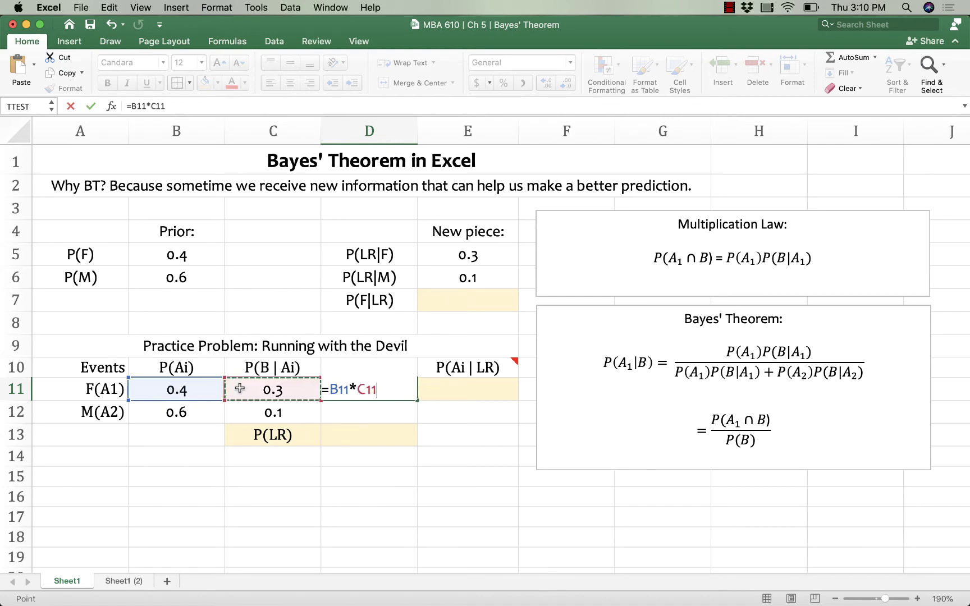
key(Return)
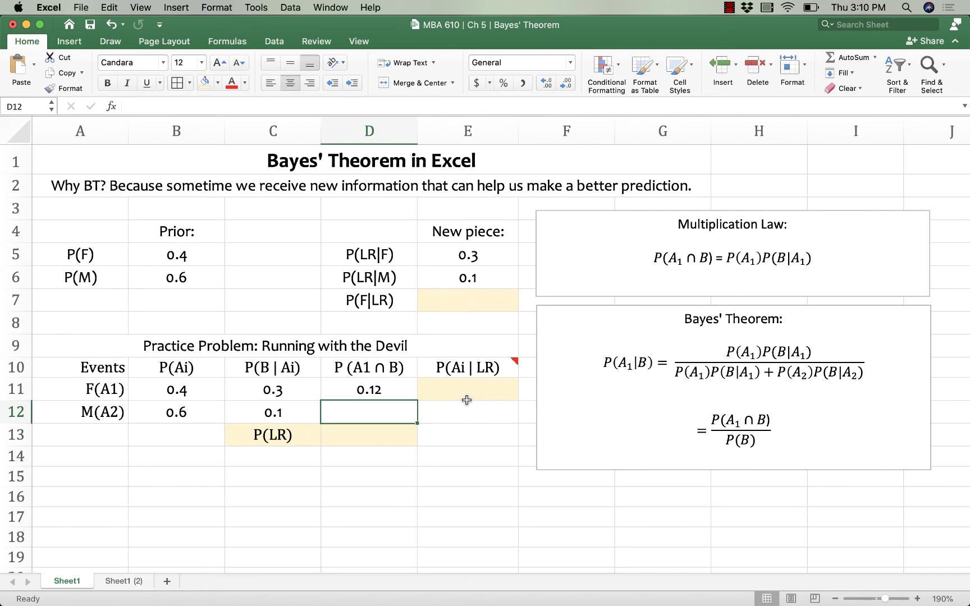
Calculate the joint probability for the M(A2) row in D12 with the formula =B12*C12
click(354, 368)
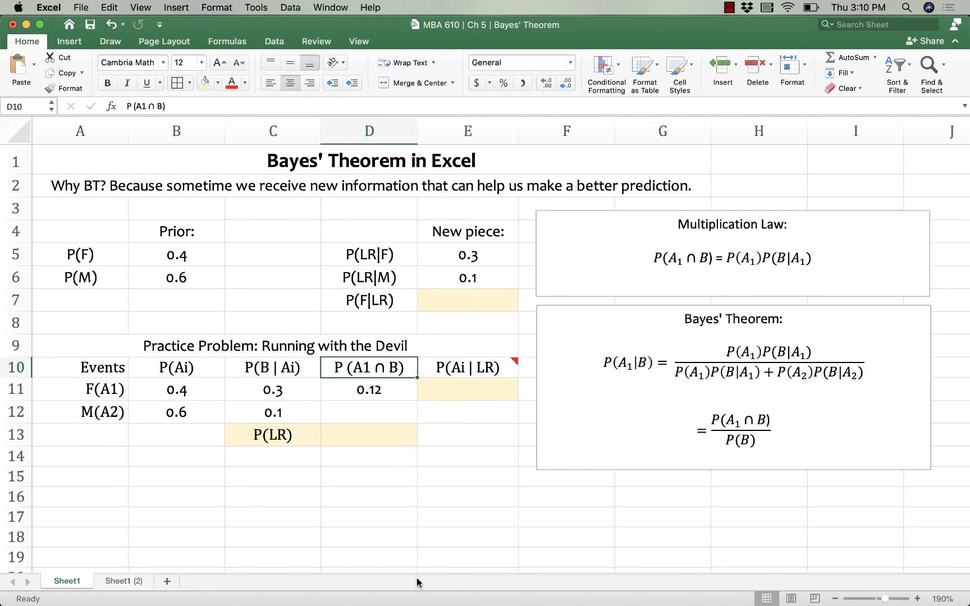
click(374, 414)
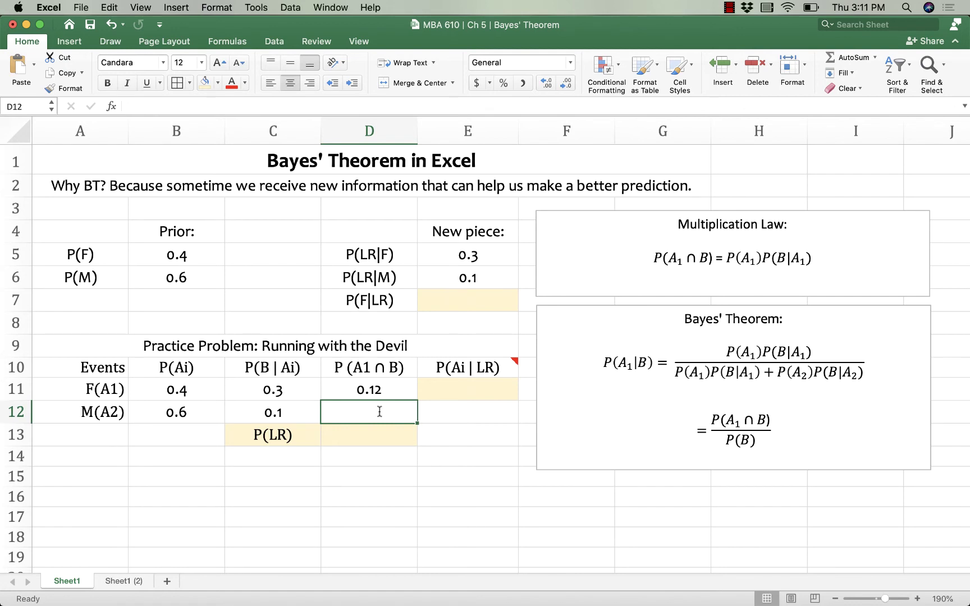
text(=)
click(171, 414)
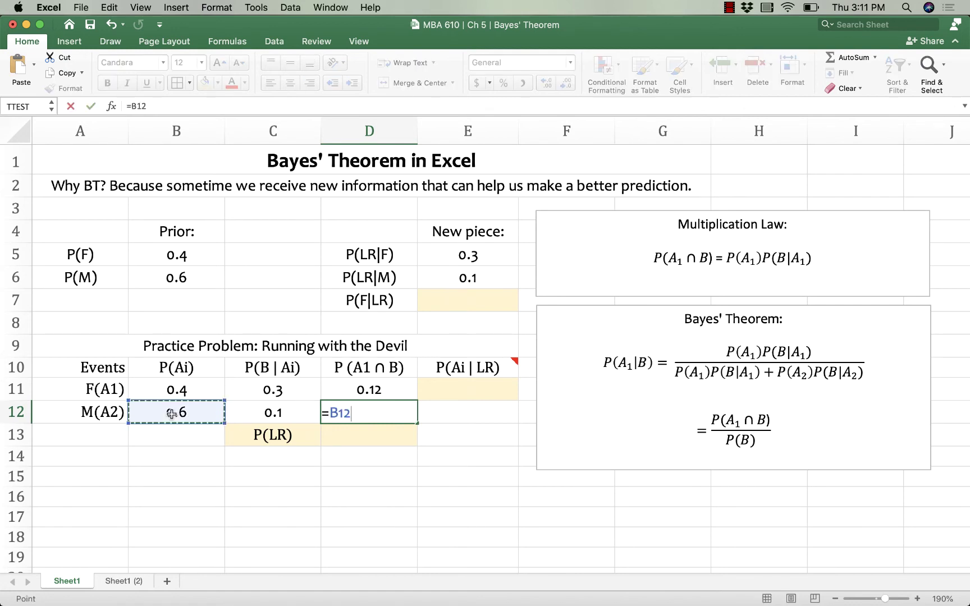
text(*)
click(252, 412)
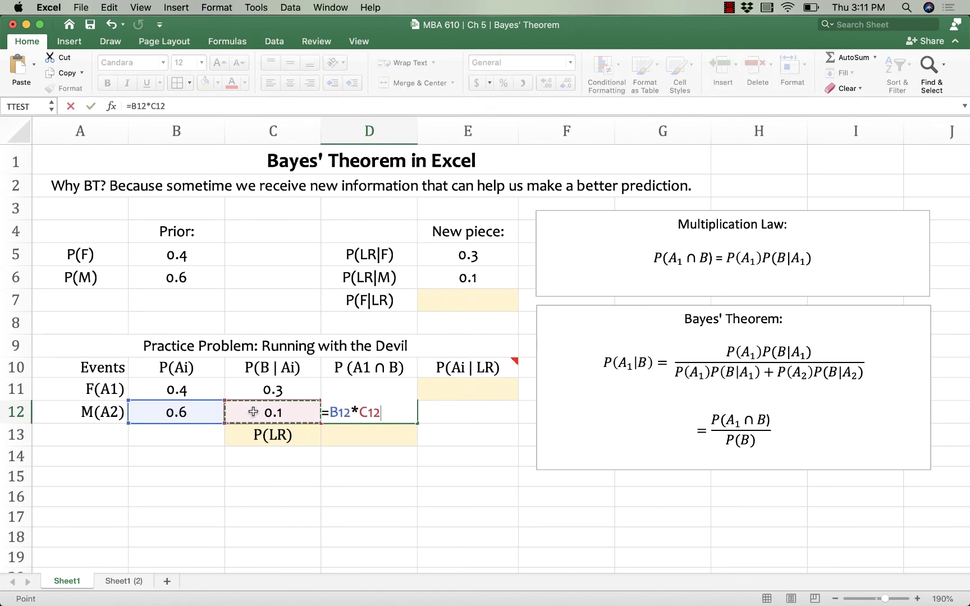
key(Return)
click(356, 415)
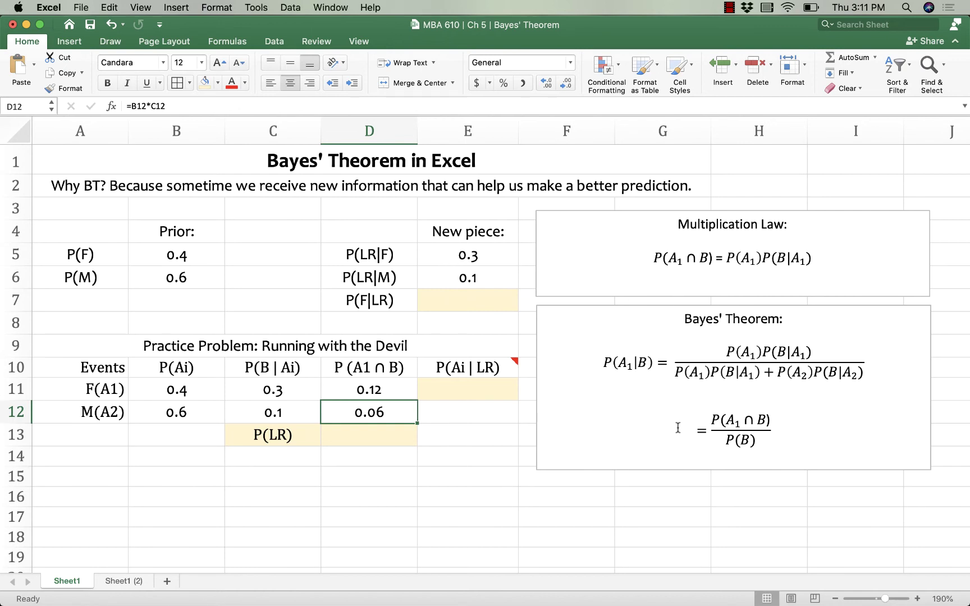
Following the denominator of Bayes' Theorem, calculate P(LR) in D13 by adding the joint probabilities D11 and D12
click(674, 370)
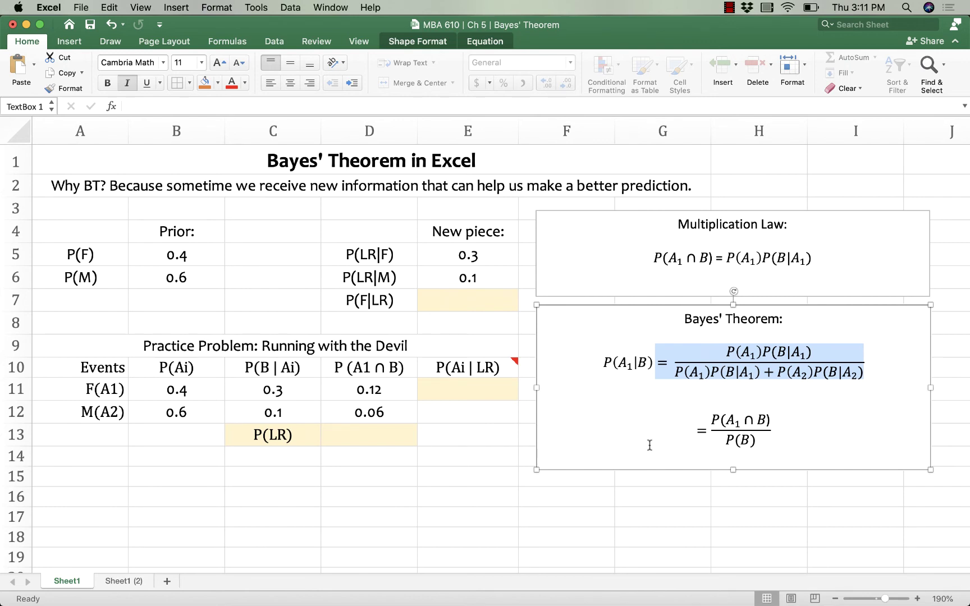
click(775, 427)
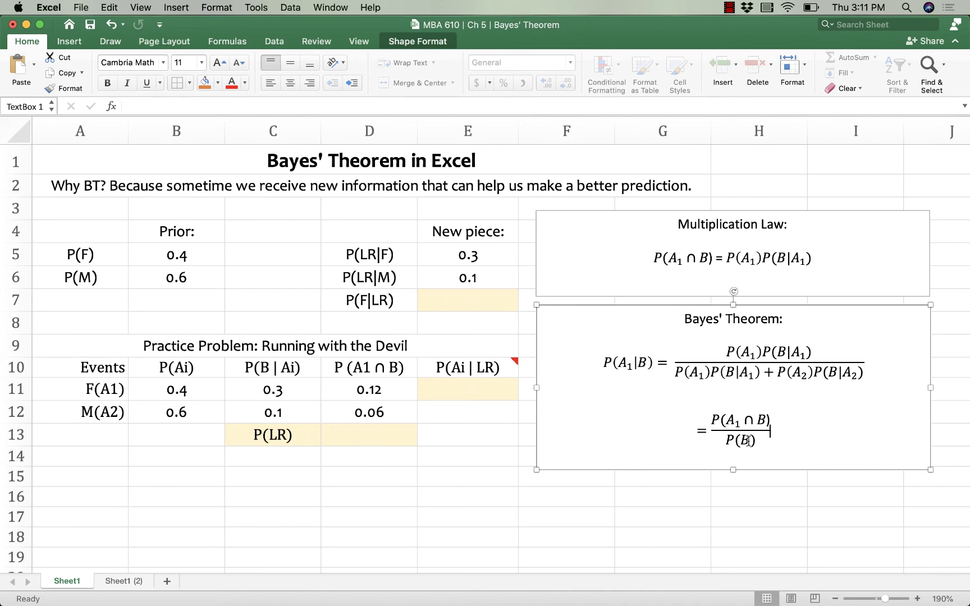
drag(772, 437, 660, 424)
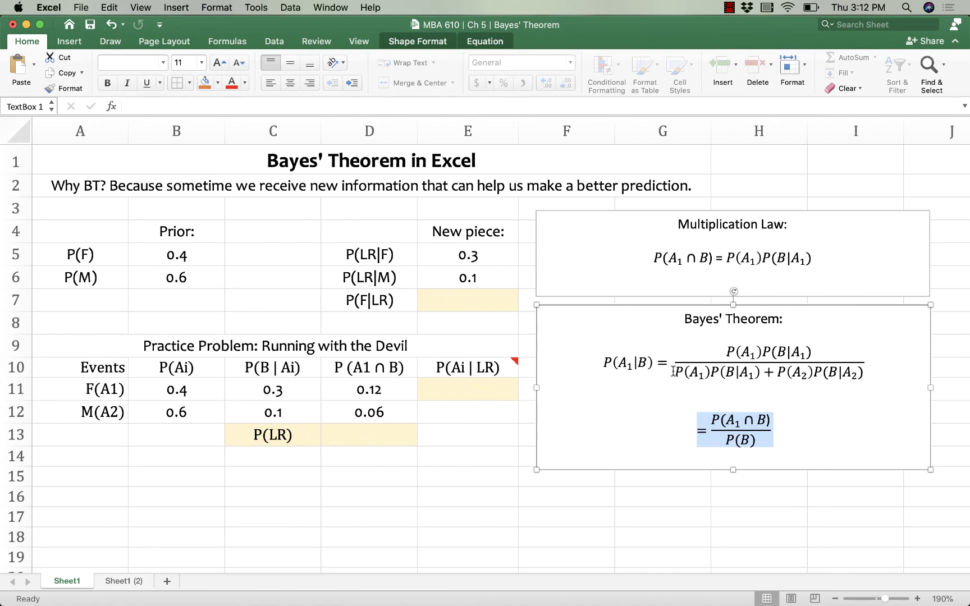
drag(677, 373, 725, 372)
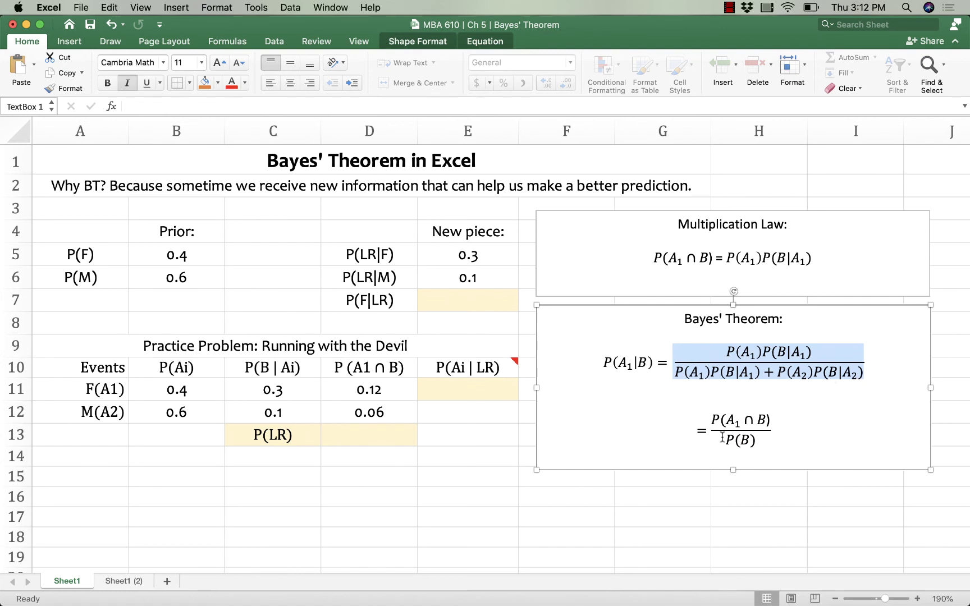
drag(724, 440, 736, 440)
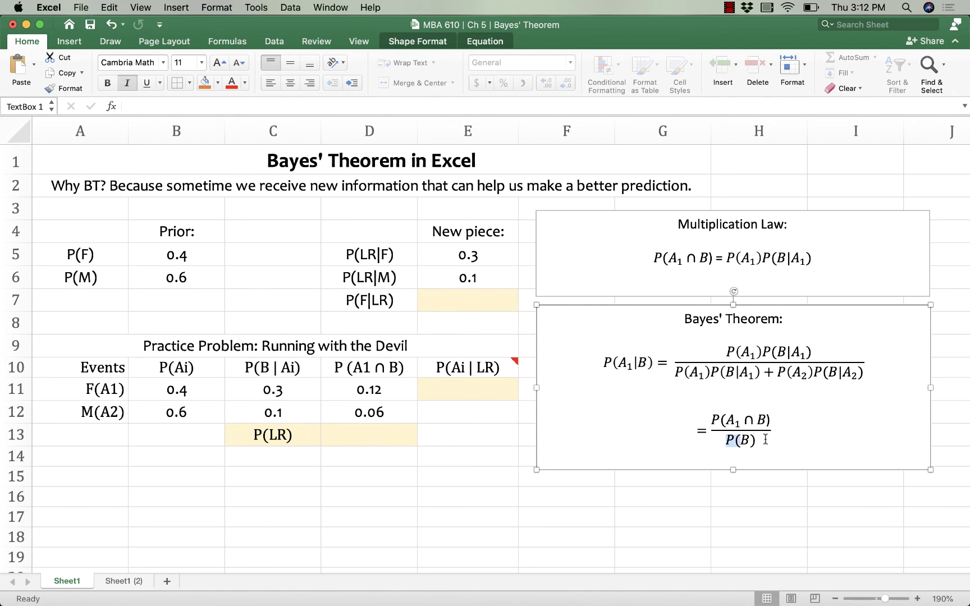
click(378, 440)
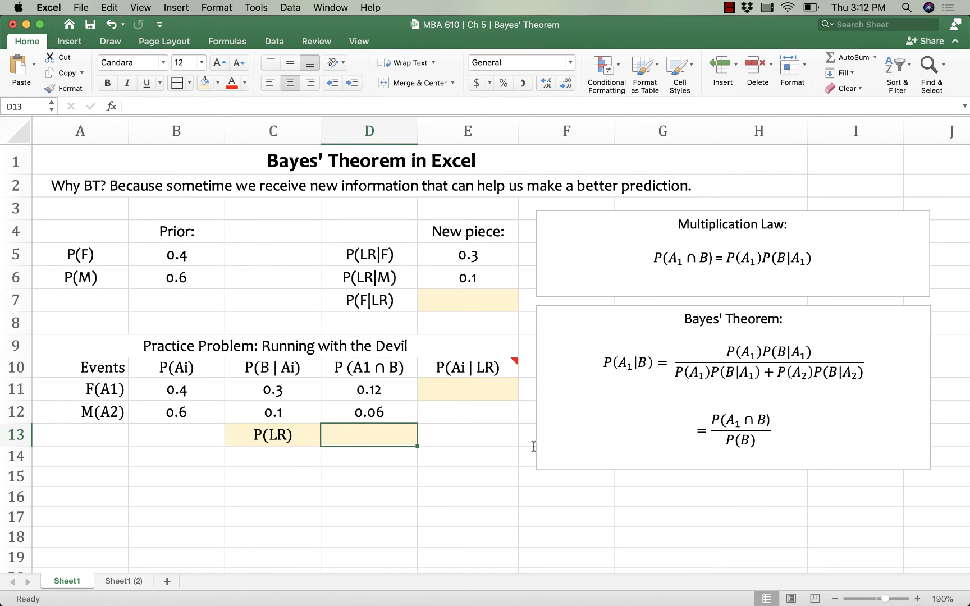
text(=)
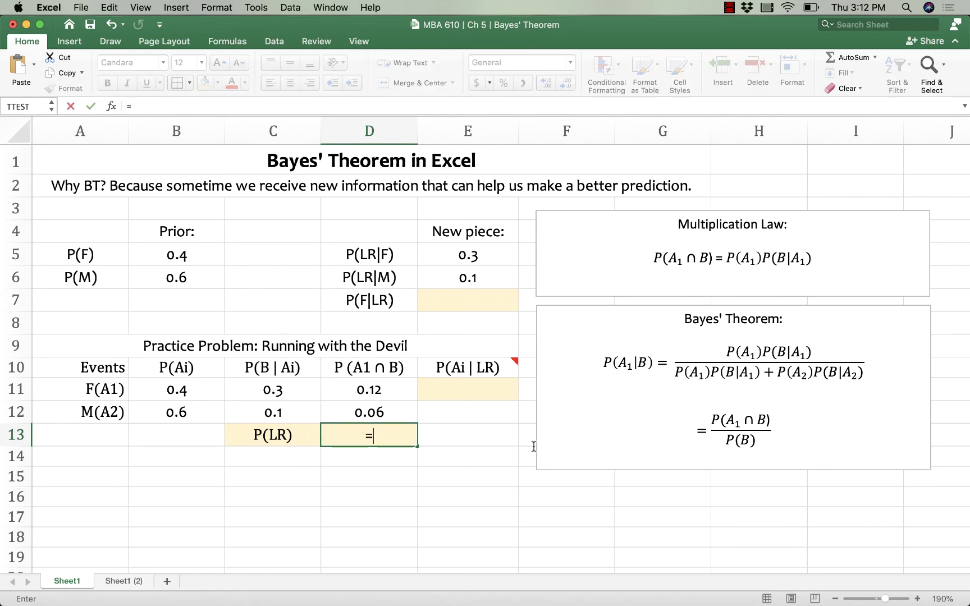
click(380, 391)
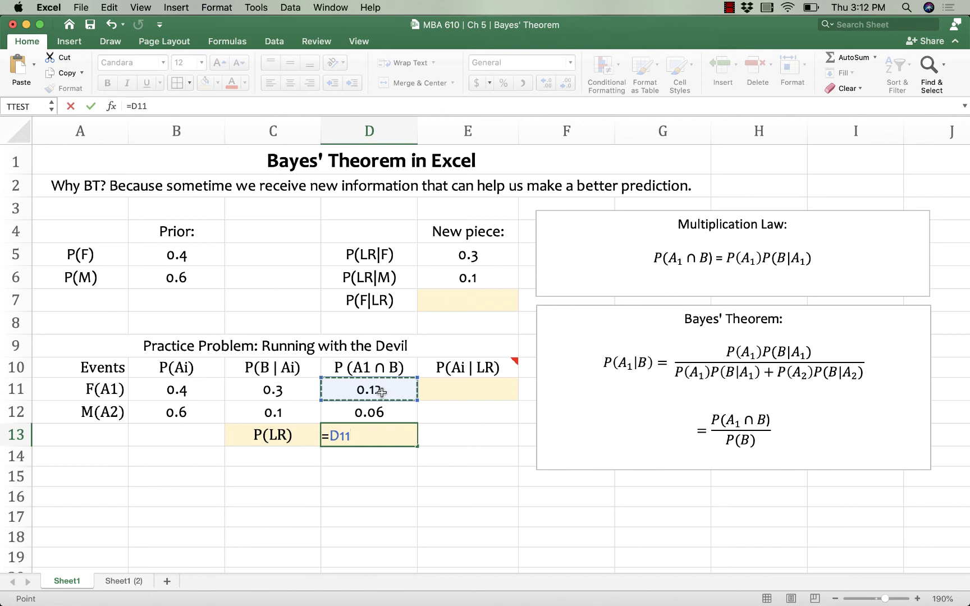
text(+)
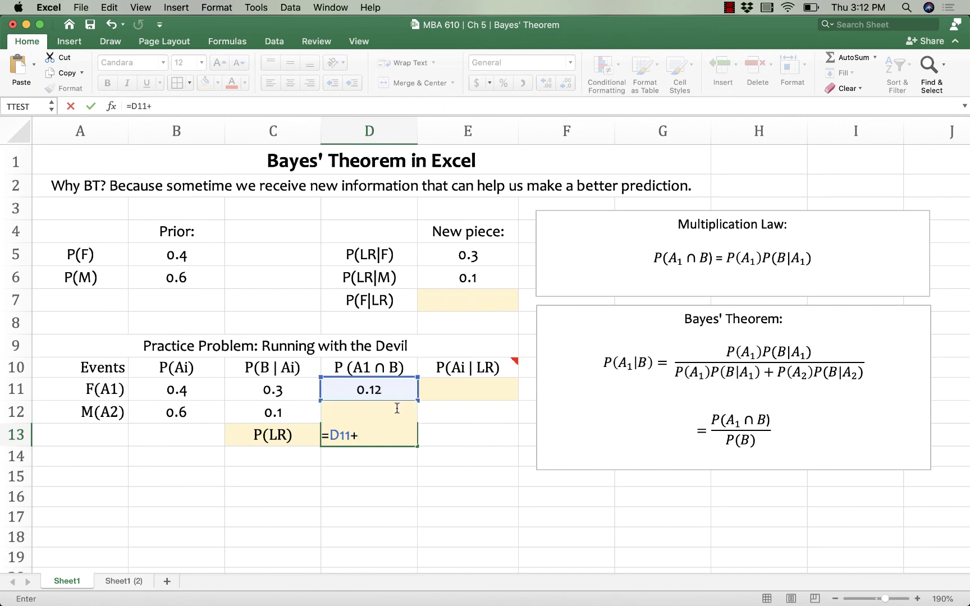
click(397, 409)
key(Return)
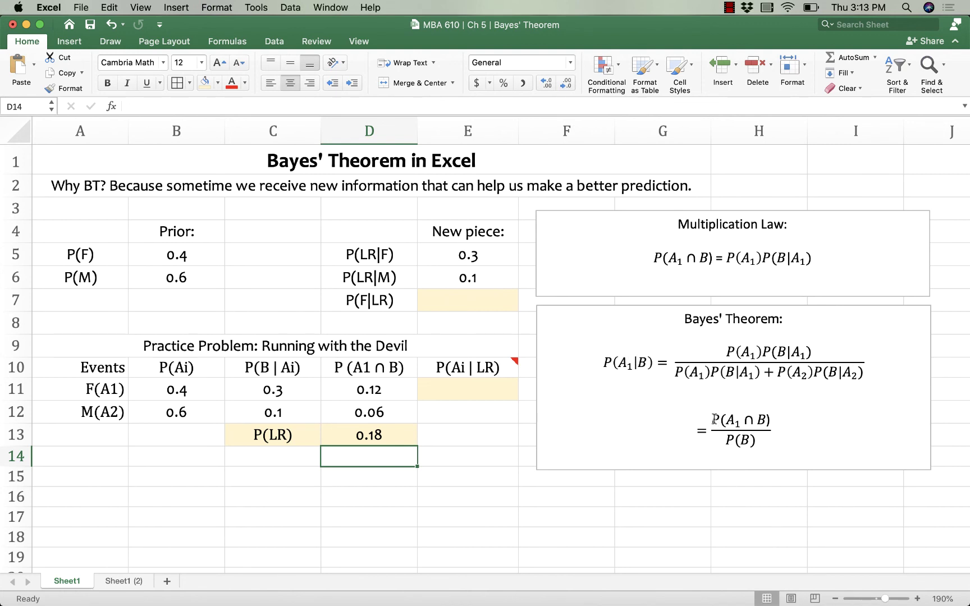
Following the simplified Bayes' Theorem fraction, calculate the posterior probability P(Ai | LR) for F(A1) in E11 with the formula =D11/D13
drag(715, 418, 776, 418)
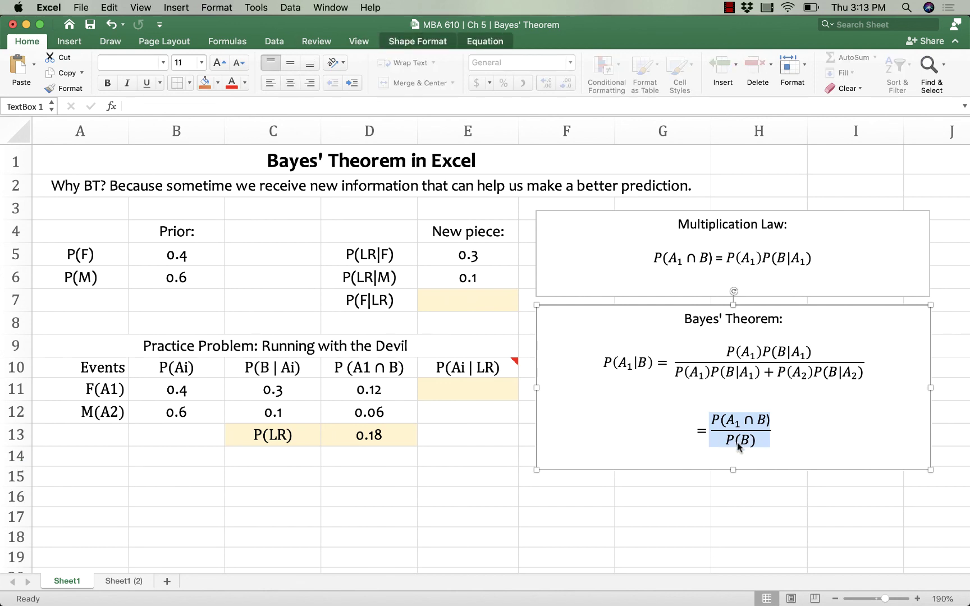
click(440, 390)
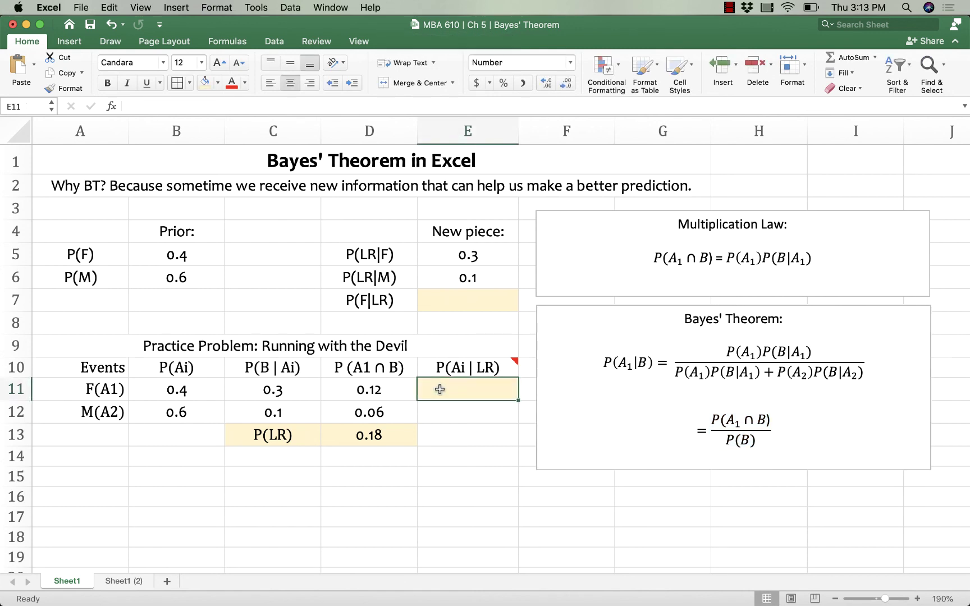
text(=)
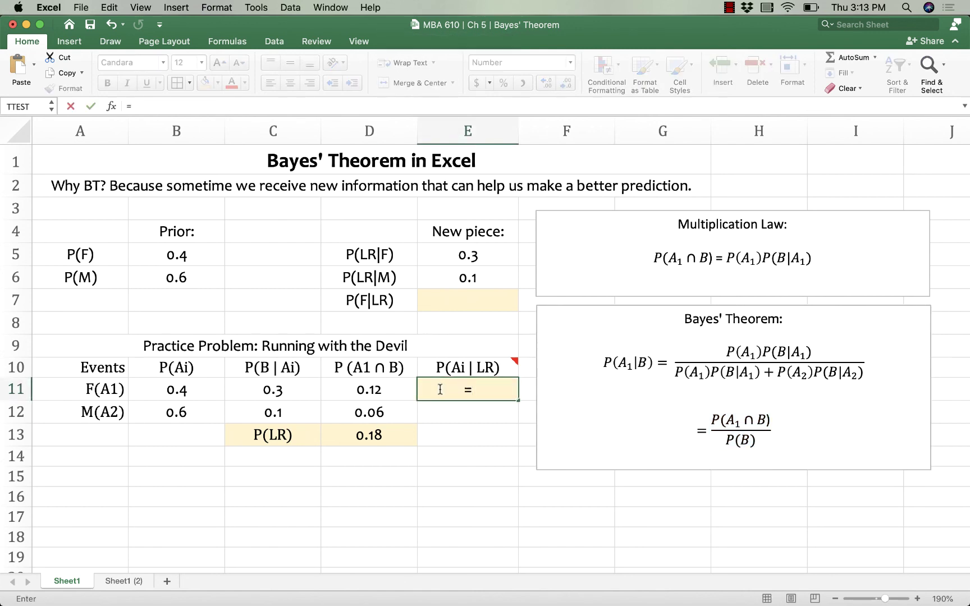
mouse_move(459, 369)
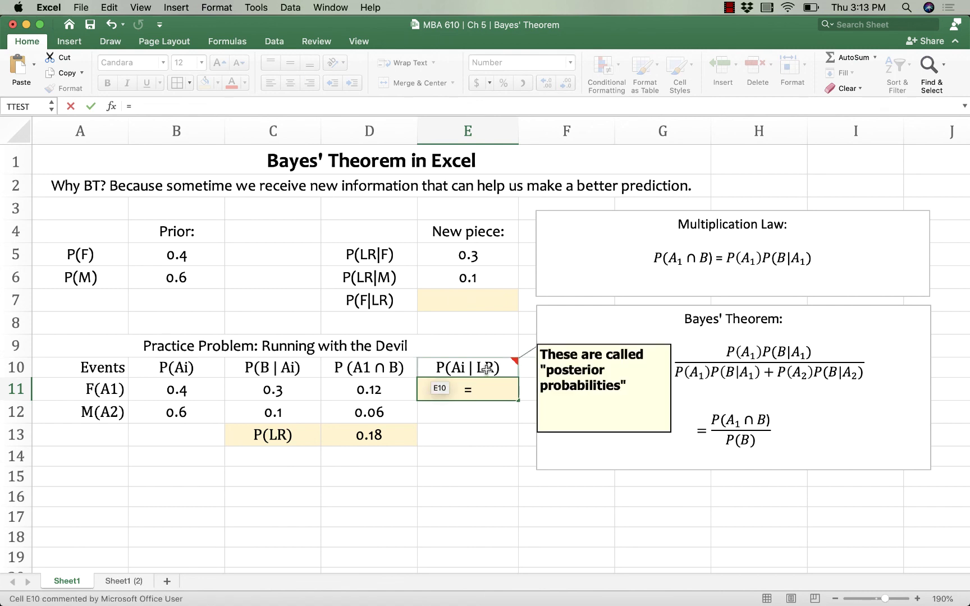
click(381, 392)
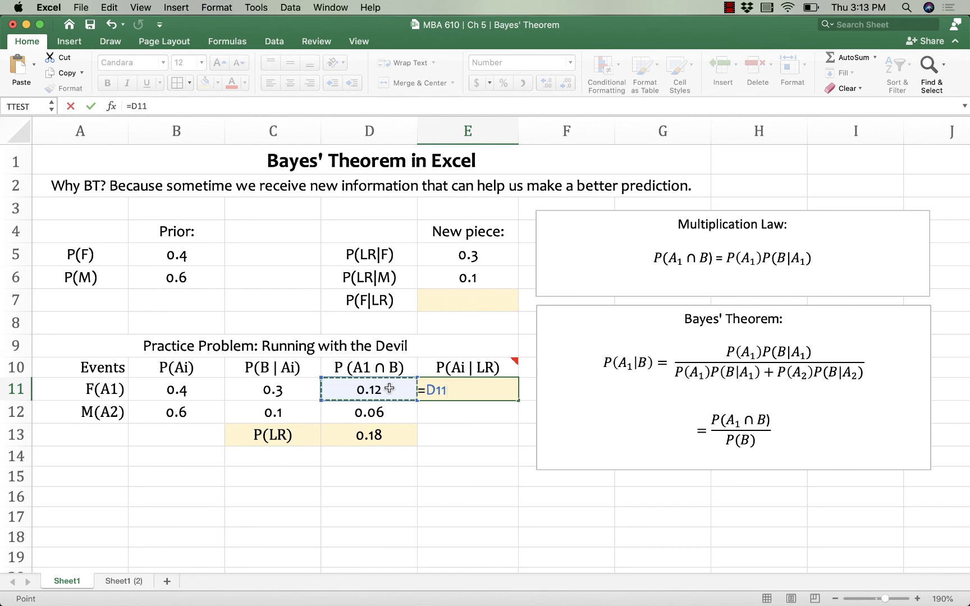
text(/)
click(377, 435)
key(Return)
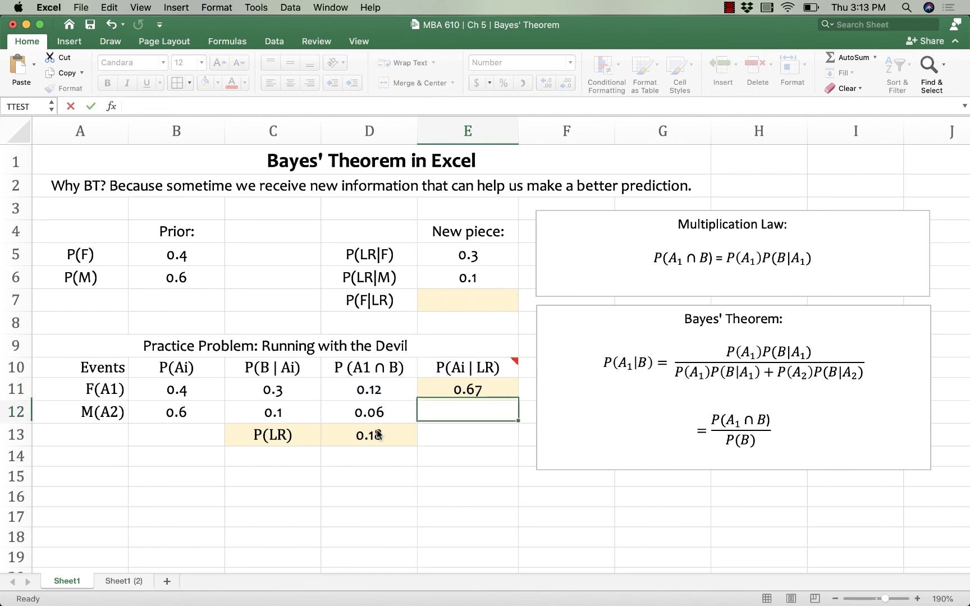
click(469, 399)
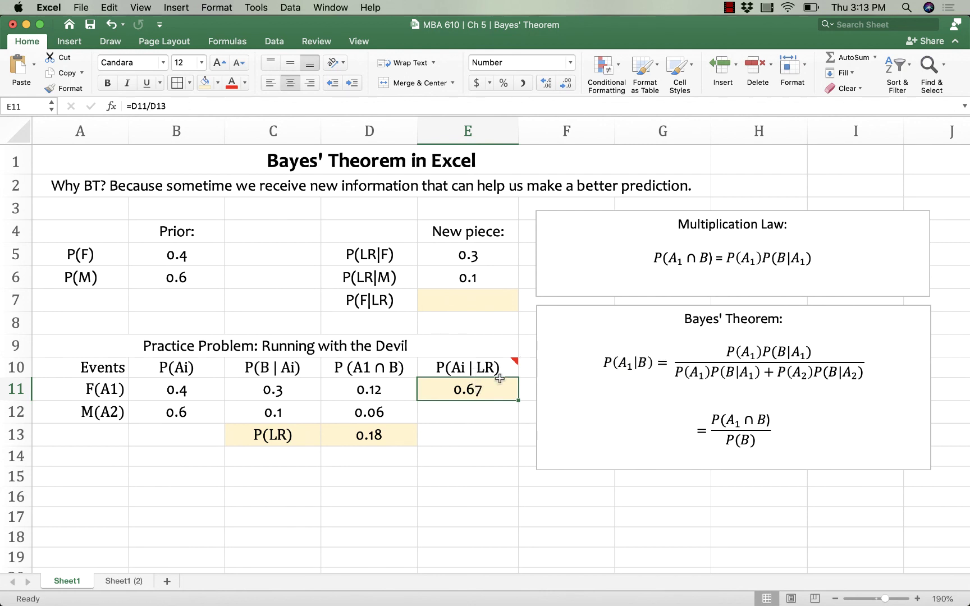
mouse_move(513, 360)
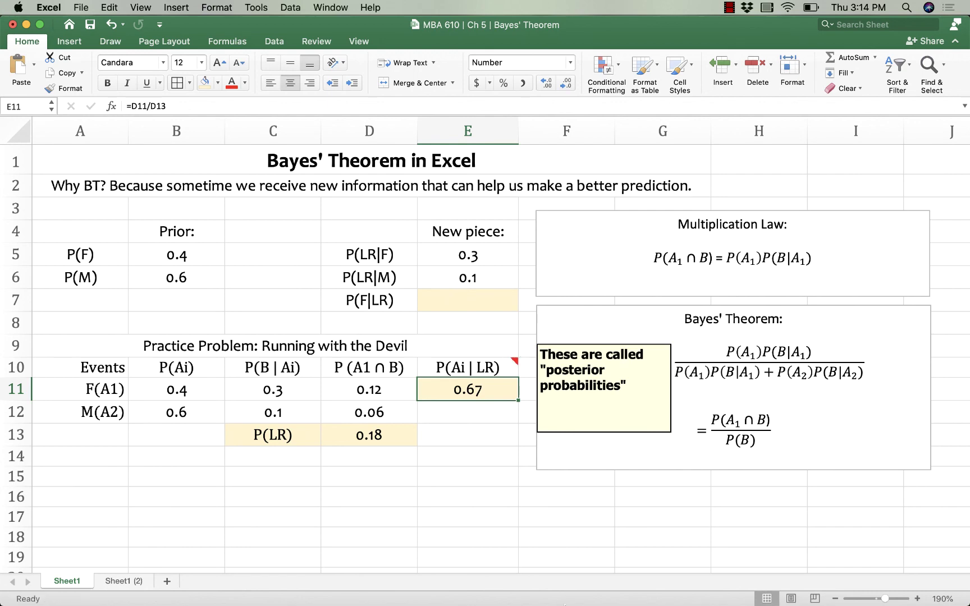
right_click(602, 594)
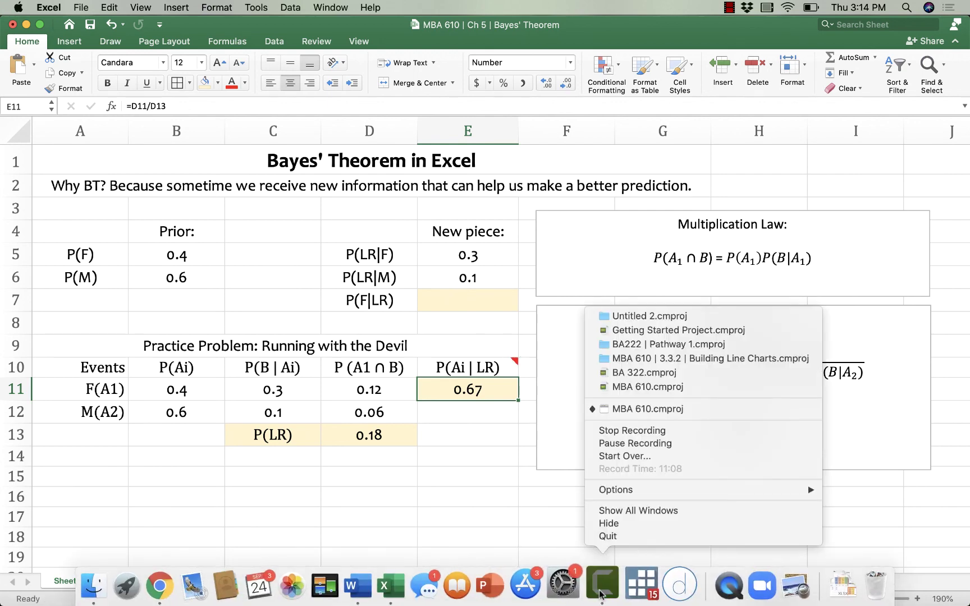